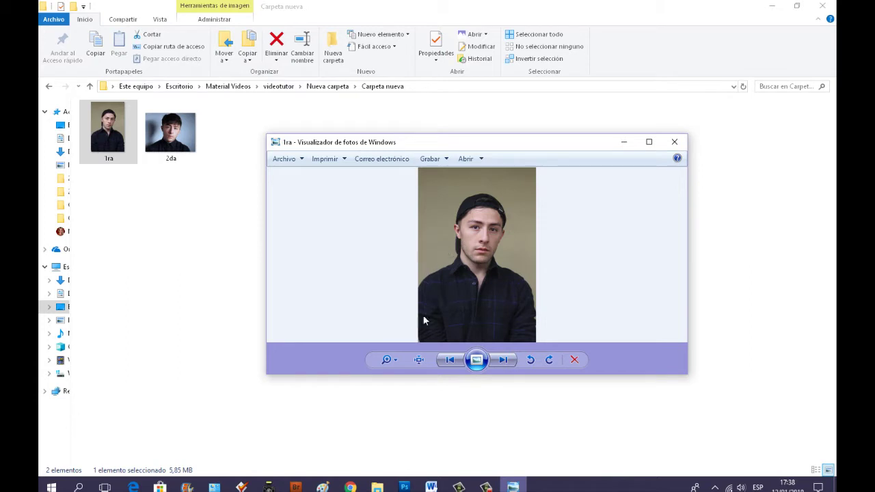
Zoom in on the subject's brown eyes in Photo Viewer, then zoom back out to fit
{"action": "left_click", "coordinate": [388, 360]}
{"action": "scroll", "coordinate": [386, 340], "scroll_direction": "up", "scroll_amount": 5}
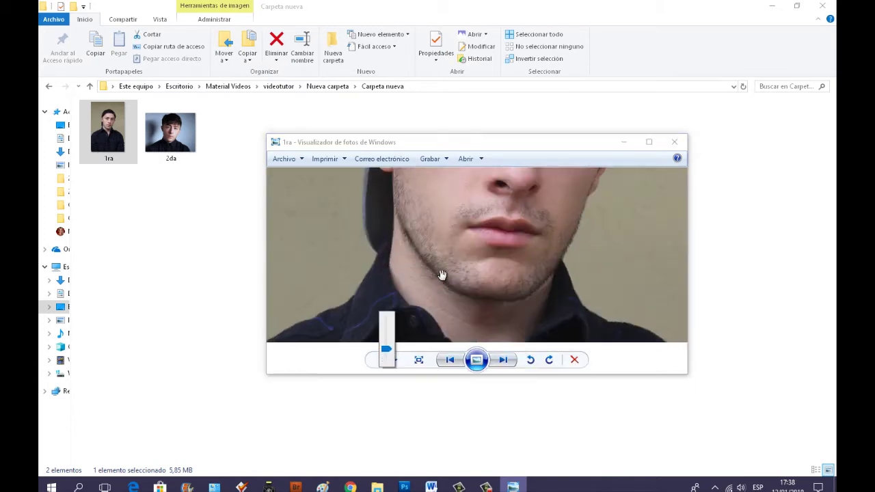
{"action": "mouse_move", "coordinate": [493, 219]}
{"action": "left_mouse_down"}
{"action": "mouse_move", "coordinate": [475, 242]}
{"action": "mouse_move", "coordinate": [462, 294]}
{"action": "mouse_move", "coordinate": [488, 308]}
{"action": "left_mouse_up"}
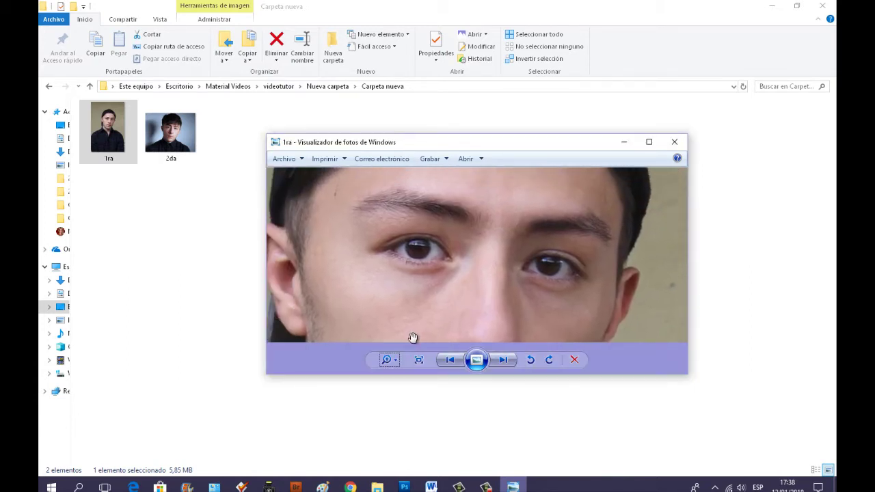
{"action": "left_click", "coordinate": [394, 361]}
{"action": "scroll", "coordinate": [394, 359], "scroll_direction": "up", "scroll_amount": 2}
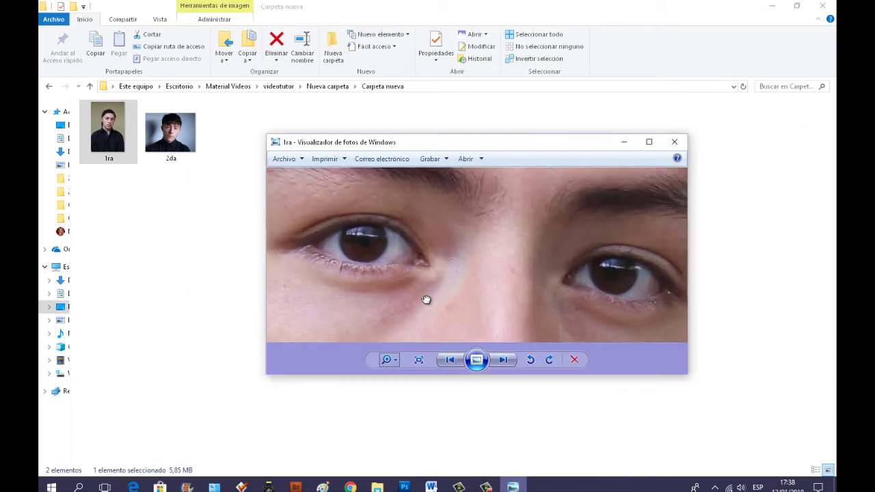
{"action": "mouse_move", "coordinate": [426, 297]}
{"action": "left_mouse_down"}
{"action": "mouse_move", "coordinate": [408, 302]}
{"action": "mouse_move", "coordinate": [403, 285]}
{"action": "mouse_move", "coordinate": [394, 312]}
{"action": "left_mouse_up"}
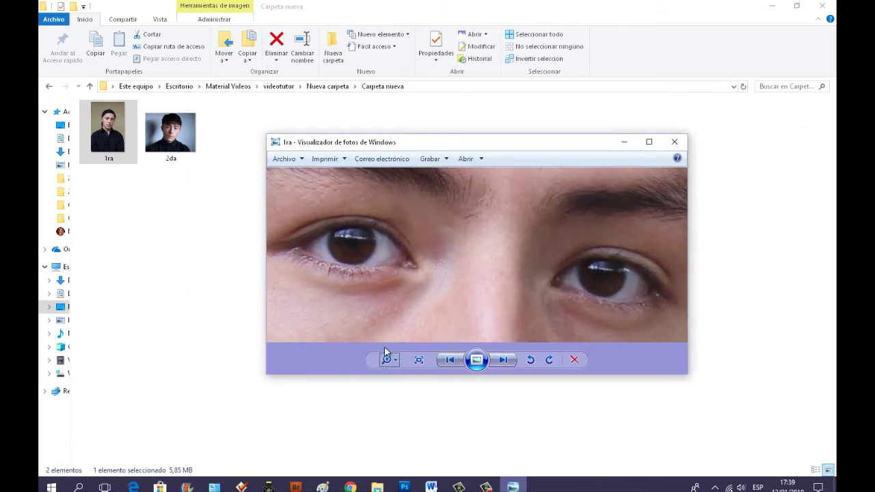
{"action": "left_click", "coordinate": [397, 360]}
{"action": "left_click_drag", "start_coordinate": [397, 358], "coordinate": [400, 374]}
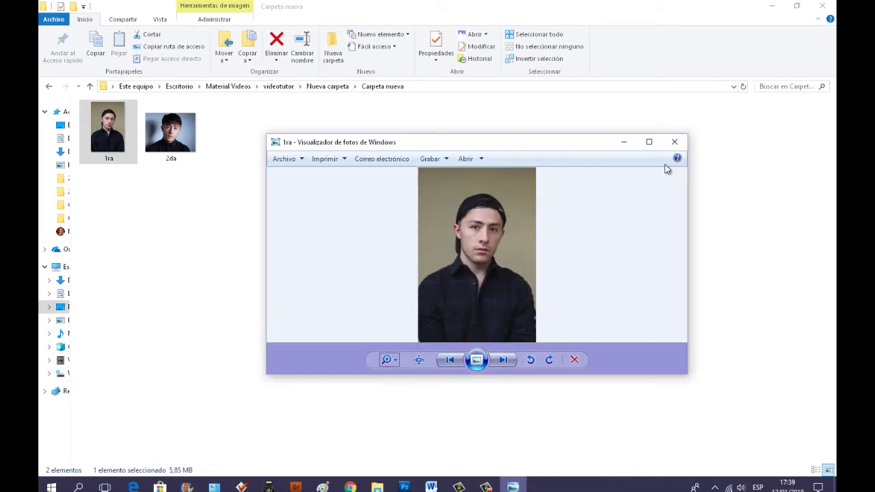
Close the viewer and open 1ra.jpg with Adobe Photoshop CS5.1
{"action": "left_click", "coordinate": [674, 142]}
{"action": "right_click", "coordinate": [121, 109]}
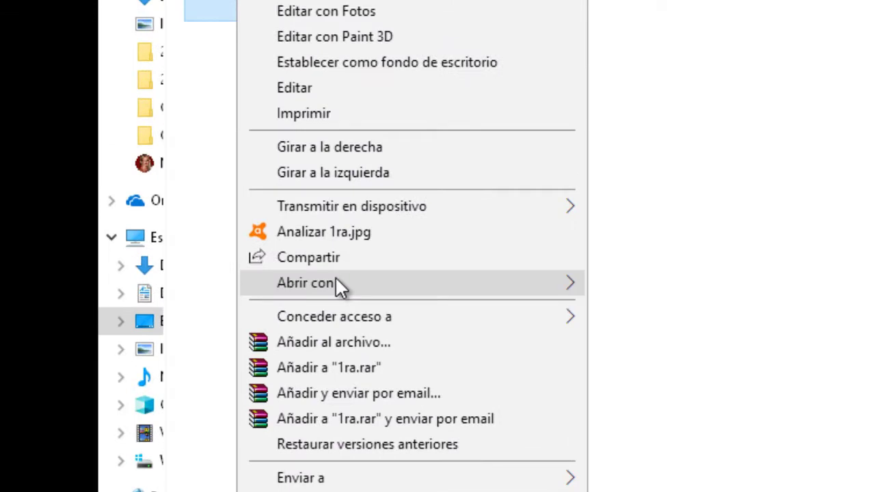
{"action": "mouse_move", "coordinate": [411, 282]}
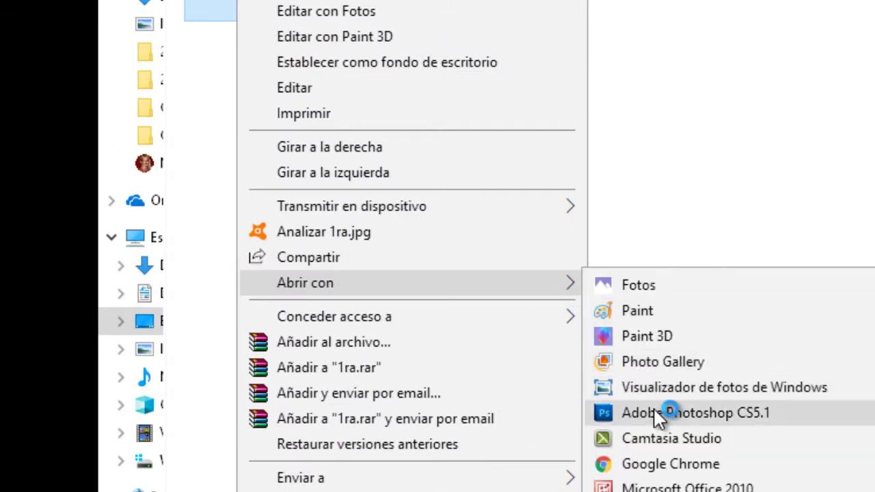
{"action": "left_click", "coordinate": [655, 413]}
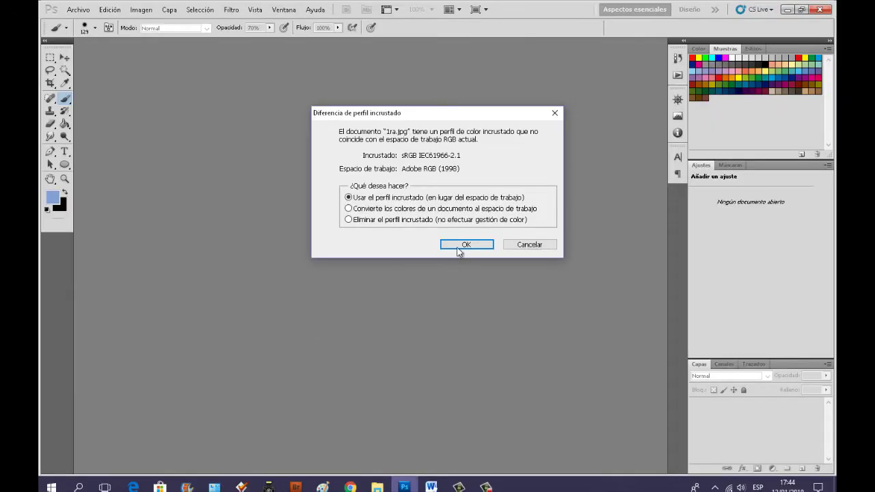
Keep the embedded sRGB profile, then duplicate the background twice as 'Capa de trabajo' and 'Enfoque'
{"action": "left_click", "coordinate": [462, 247]}
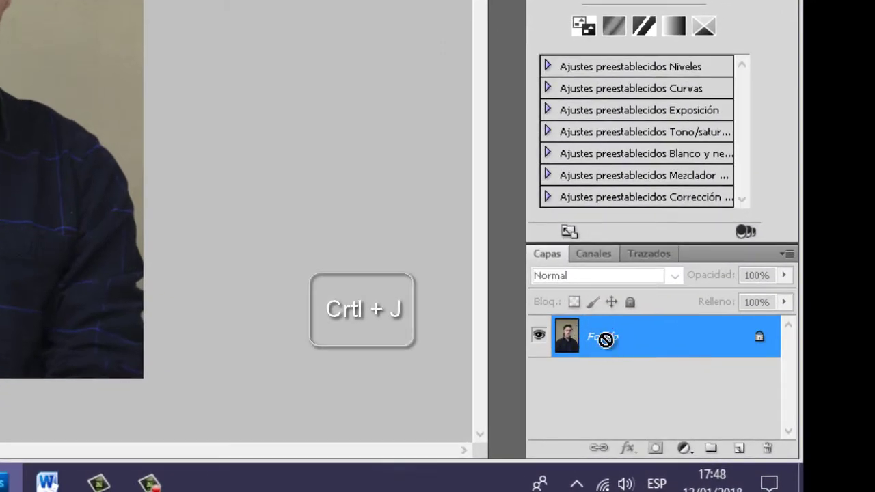
{"action": "key", "text": "ctrl+j"}
{"action": "type", "text": "Capa de"}
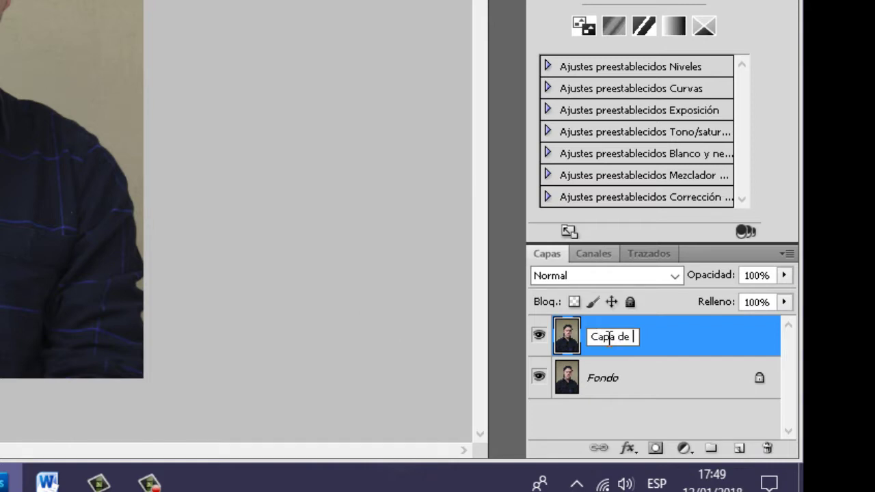
{"action": "type", "text": "trabajo"}
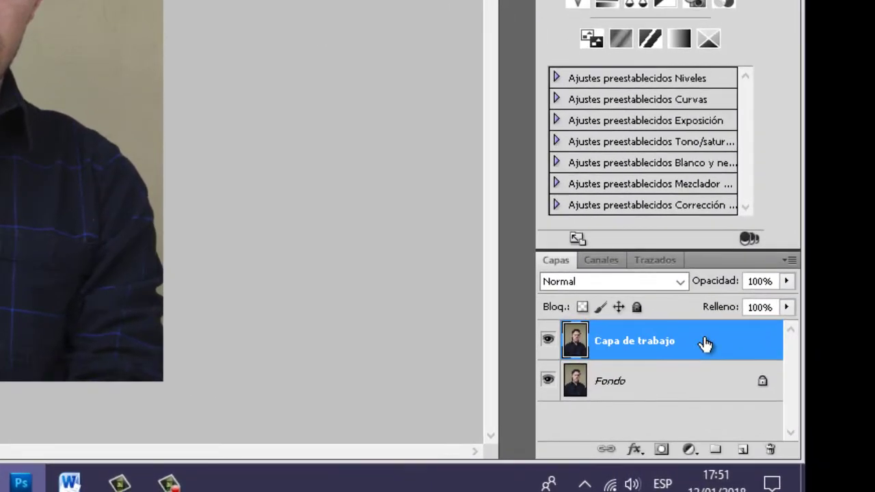
{"action": "key", "text": "ctrl+j"}
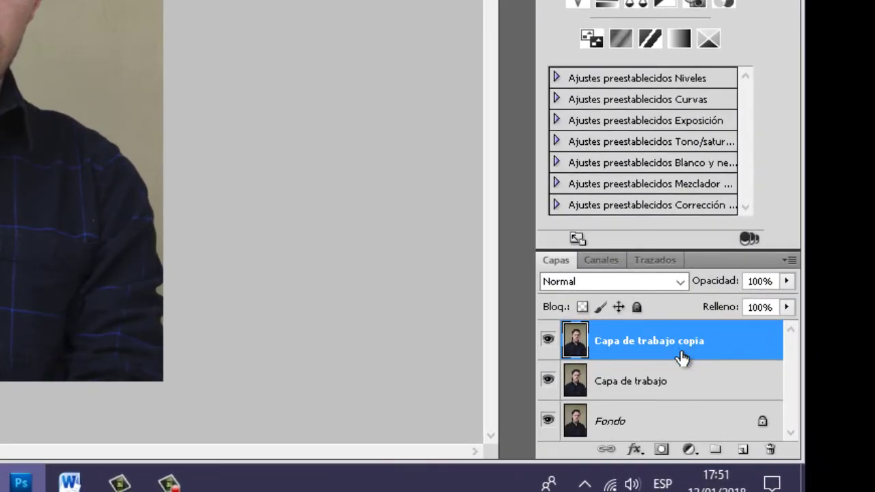
{"action": "type", "text": "E"}
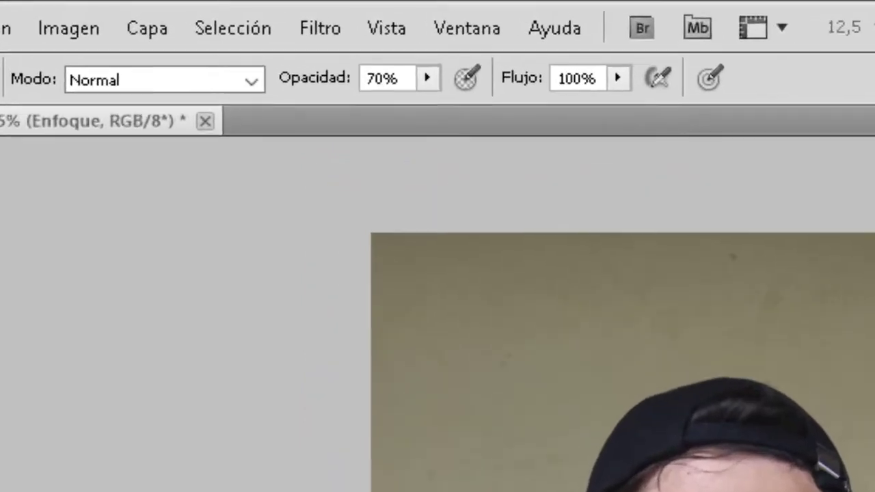
Apply Filtro > Otro > Paso alto to Enfoque with a radius of about 13 pixels
{"action": "left_click", "coordinate": [327, 29]}
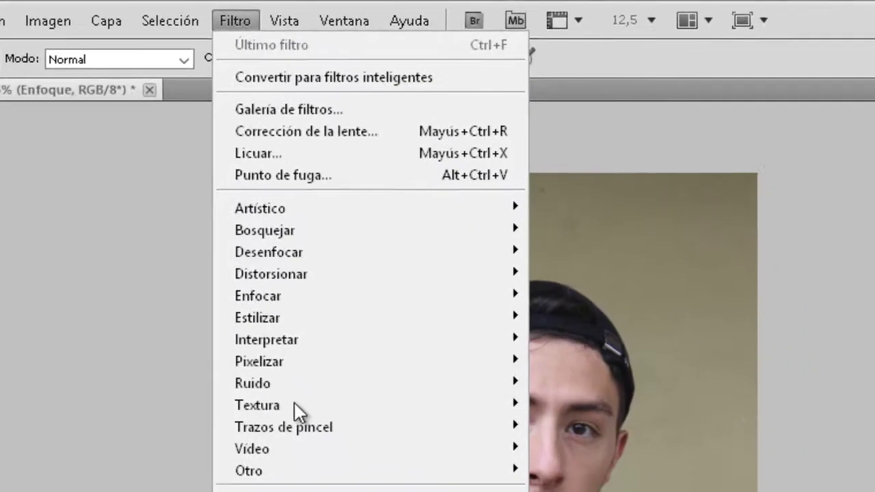
{"action": "mouse_move", "coordinate": [199, 375]}
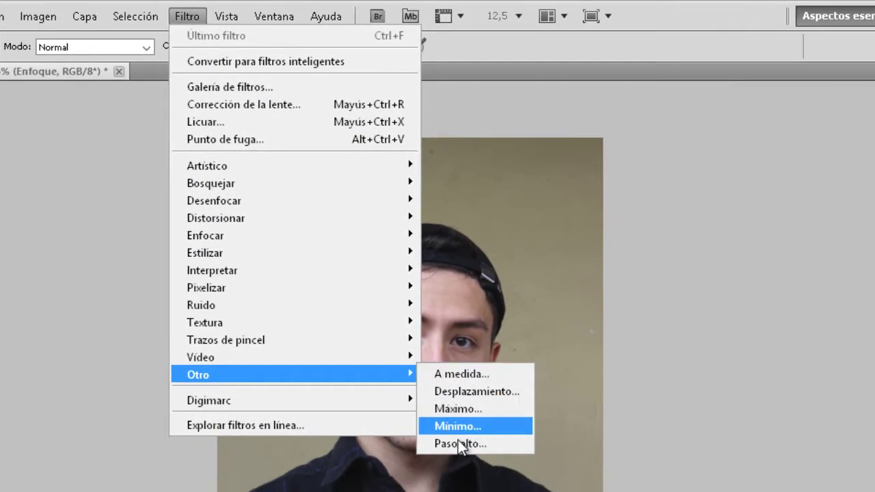
{"action": "left_click", "coordinate": [458, 443]}
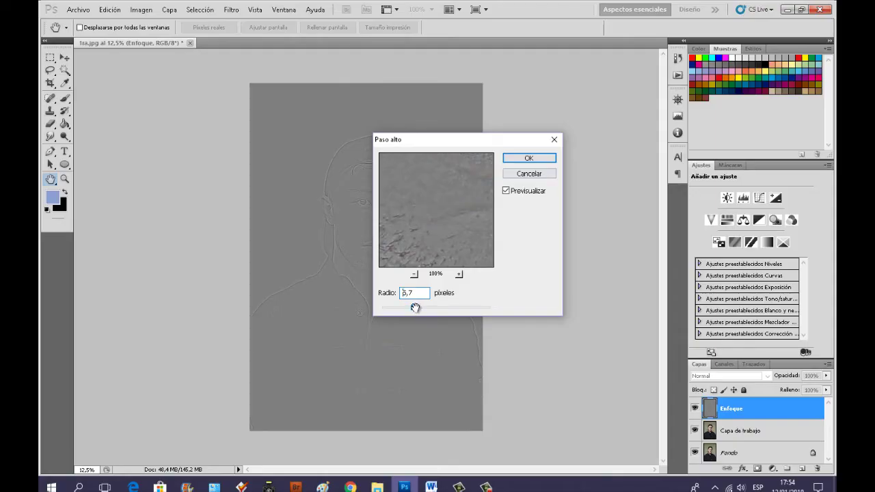
{"action": "left_click", "coordinate": [414, 274]}
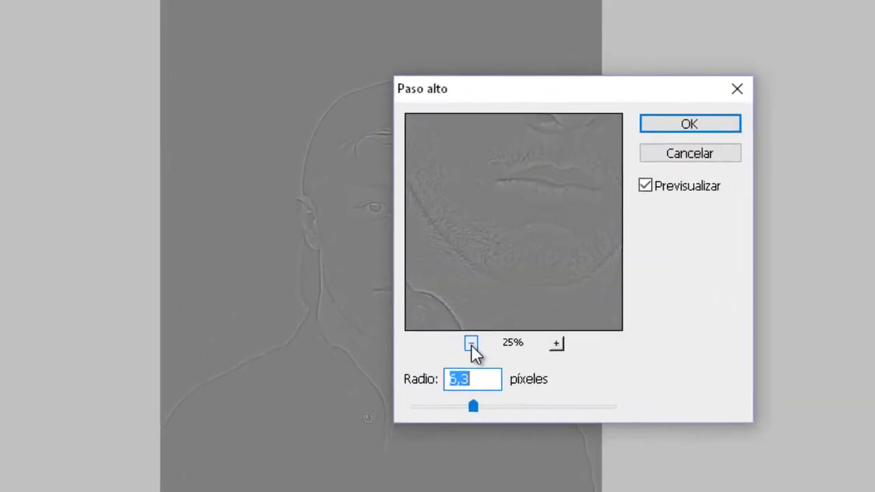
{"action": "left_click", "coordinate": [414, 274]}
{"action": "left_click", "coordinate": [515, 398]}
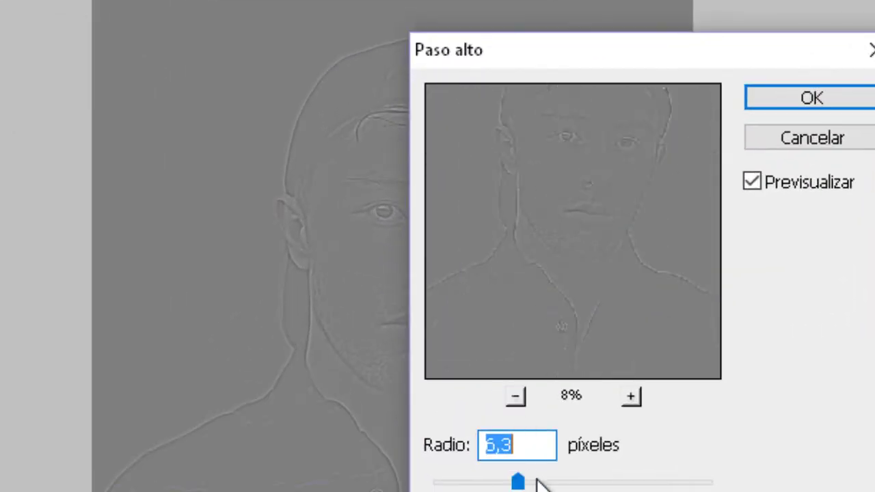
{"action": "left_click_drag", "start_coordinate": [553, 480], "coordinate": [564, 452]}
{"action": "left_click_drag", "start_coordinate": [538, 231], "coordinate": [531, 245]}
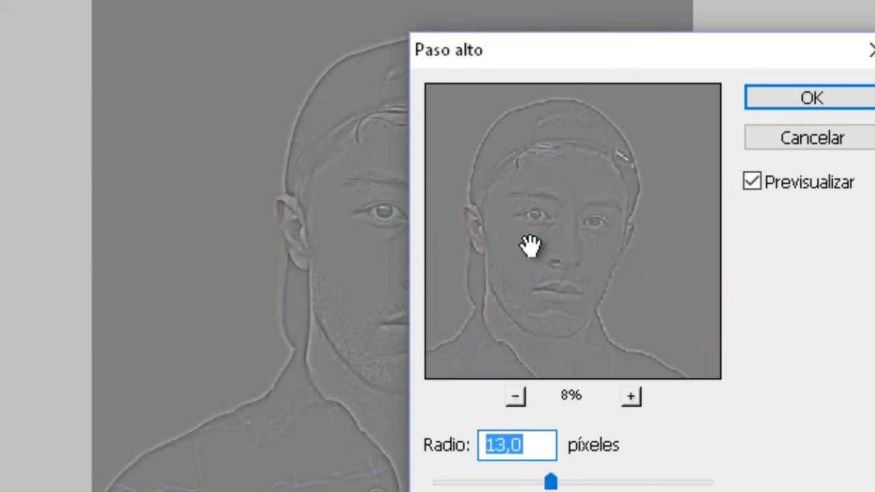
{"action": "left_click_drag", "start_coordinate": [564, 482], "coordinate": [551, 483]}
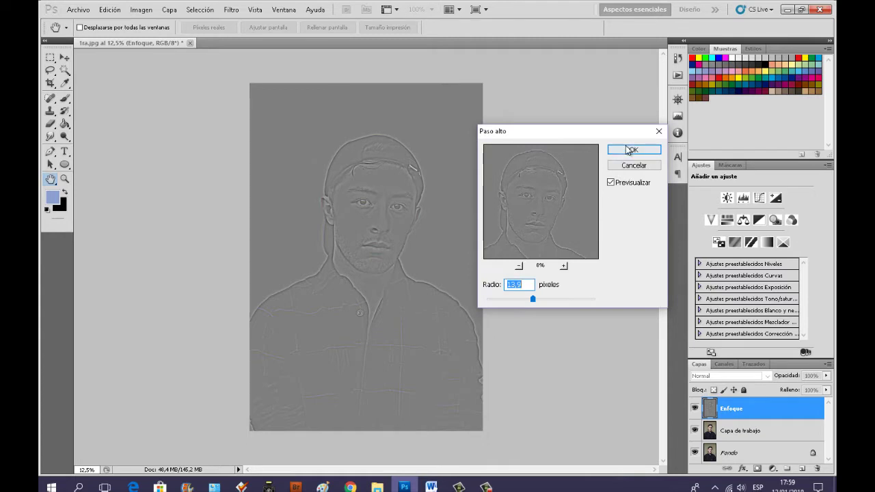
{"action": "left_click", "coordinate": [628, 150]}
{"action": "key", "text": "b"}
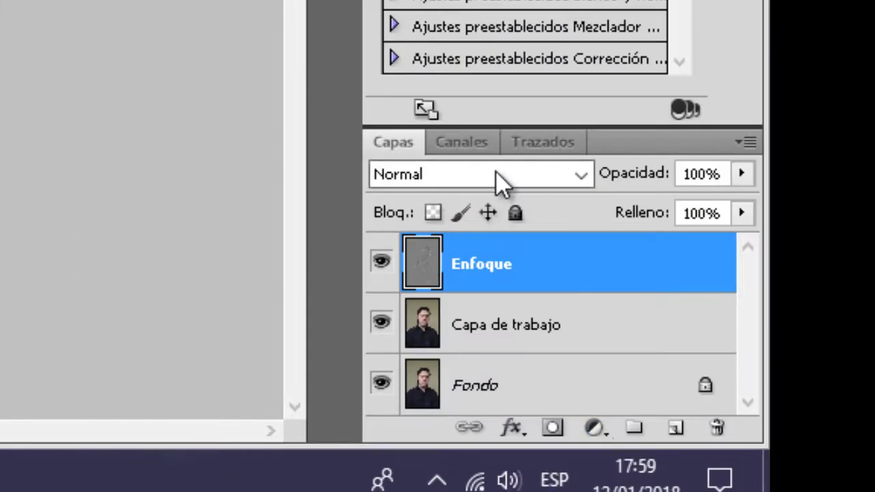
Set Enfoque's blend mode to Superponer and give it an inverted black layer mask
{"action": "left_click", "coordinate": [724, 376]}
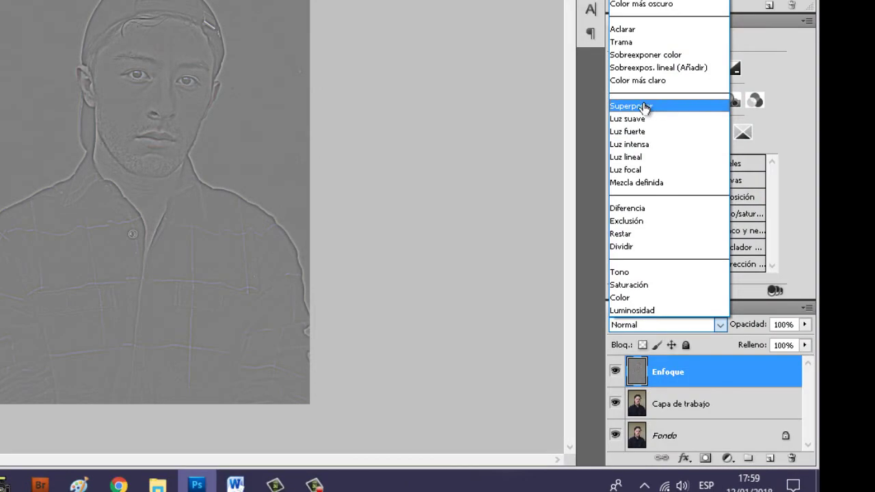
{"action": "left_click", "coordinate": [645, 107]}
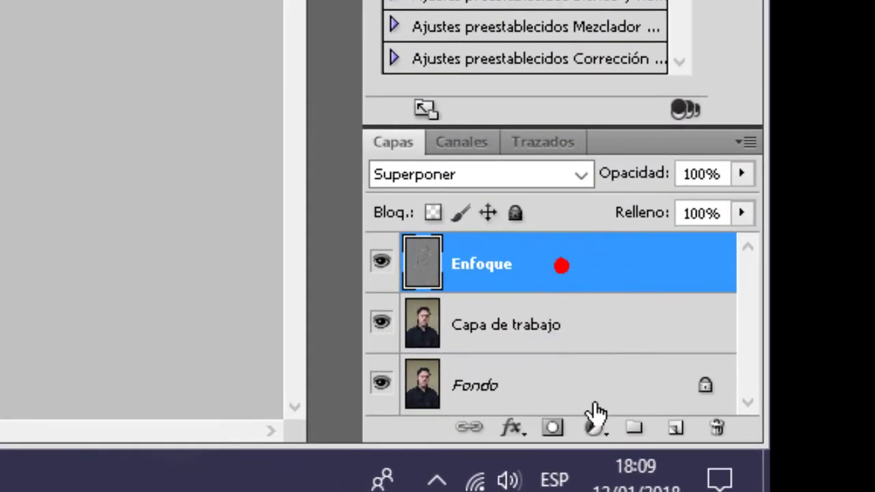
{"action": "left_click", "coordinate": [554, 427]}
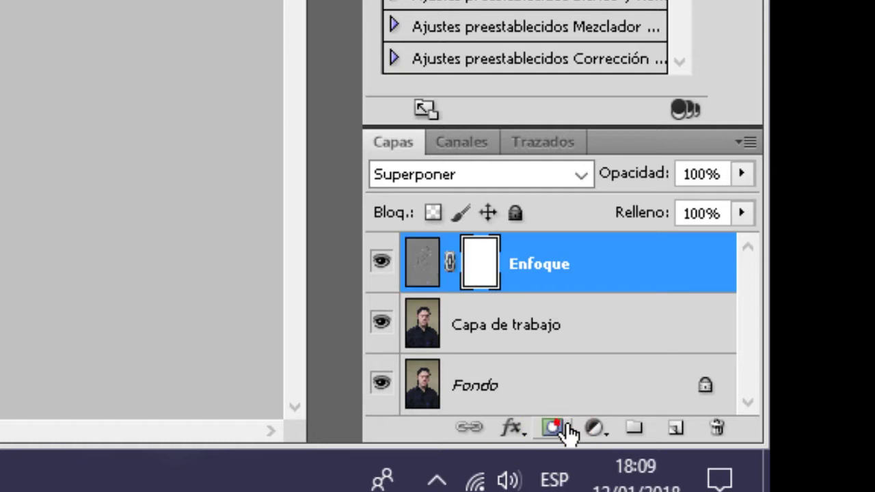
{"action": "left_click", "coordinate": [487, 267]}
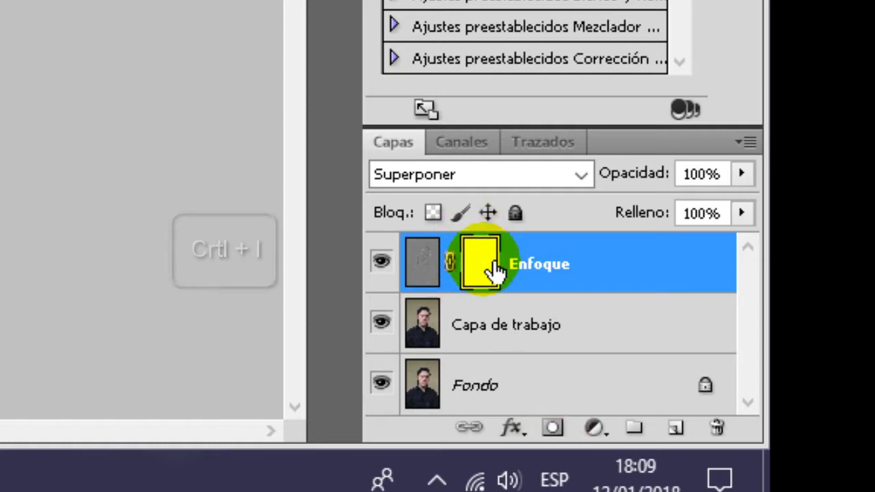
{"action": "key", "text": "ctrl+i"}
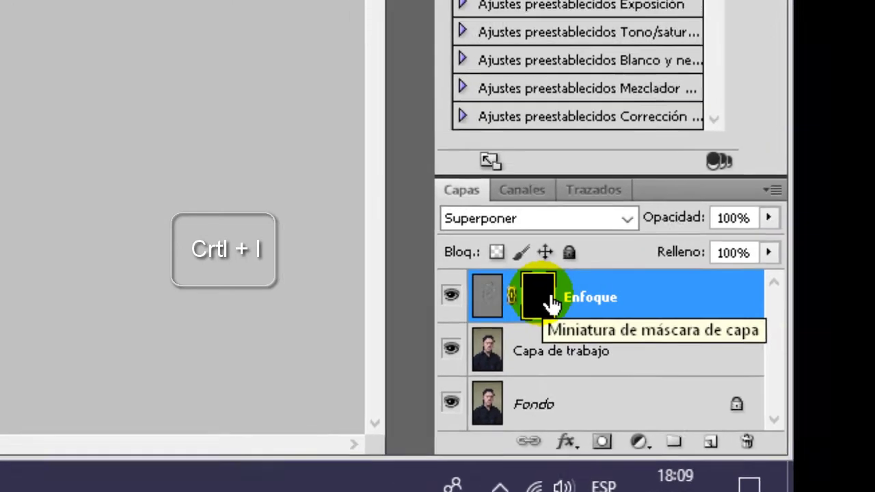
{"action": "left_click", "coordinate": [96, 186]}
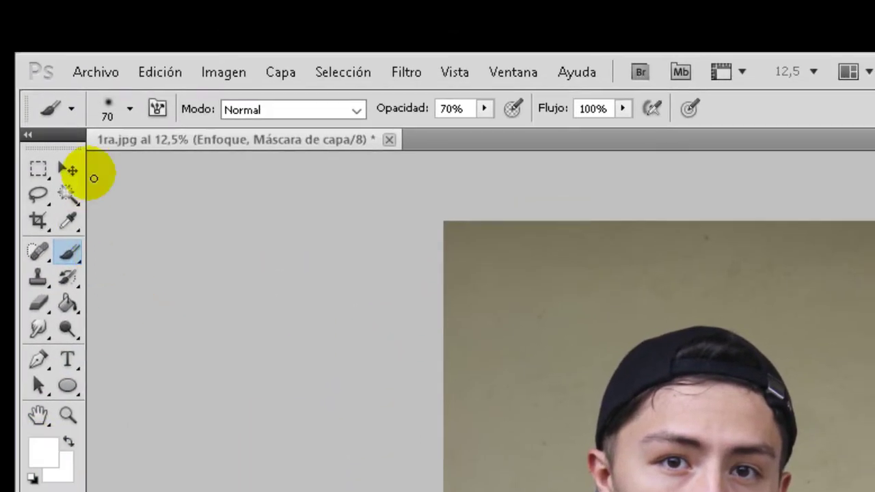
At 200% zoom, paint sharpening onto the iris with a 36 px, 17% hardness brush
{"action": "left_click", "coordinate": [130, 109]}
{"action": "left_click", "coordinate": [89, 217]}
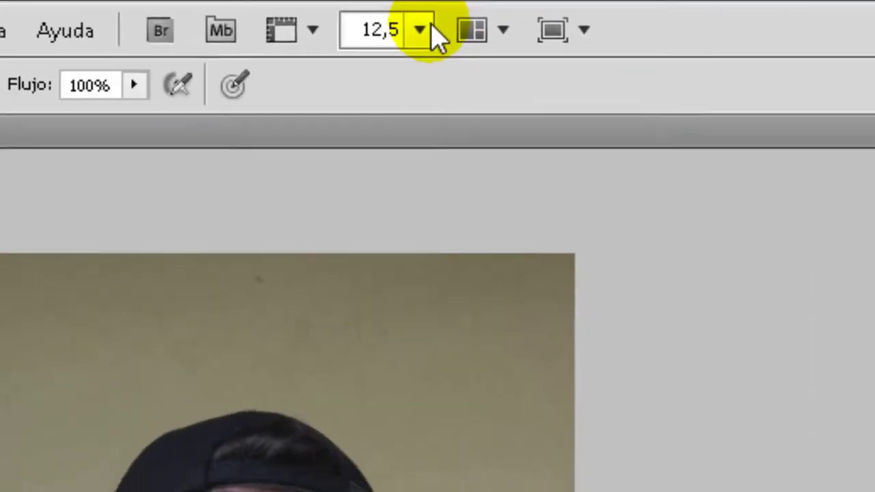
{"action": "left_click", "coordinate": [421, 19]}
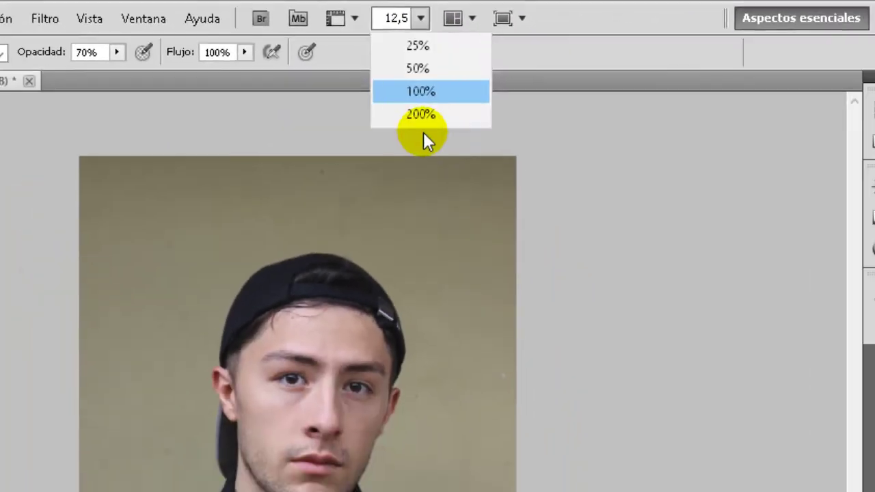
{"action": "left_click", "coordinate": [421, 114]}
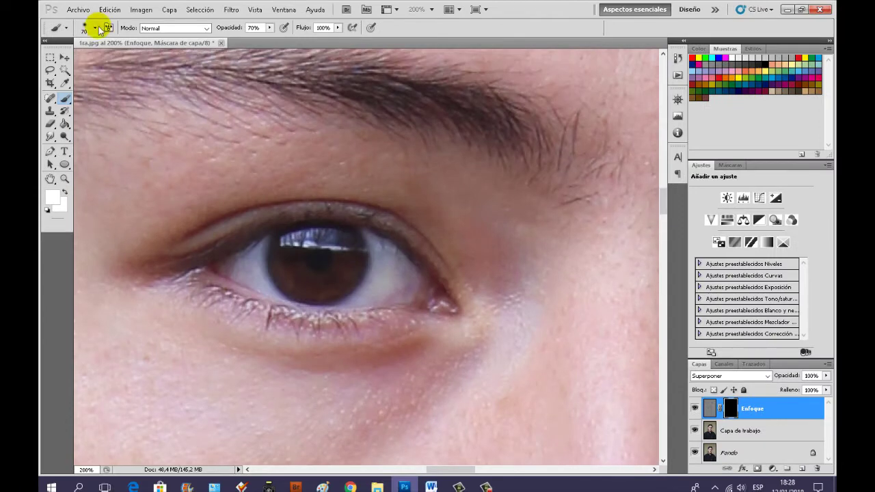
{"action": "left_click", "coordinate": [96, 27]}
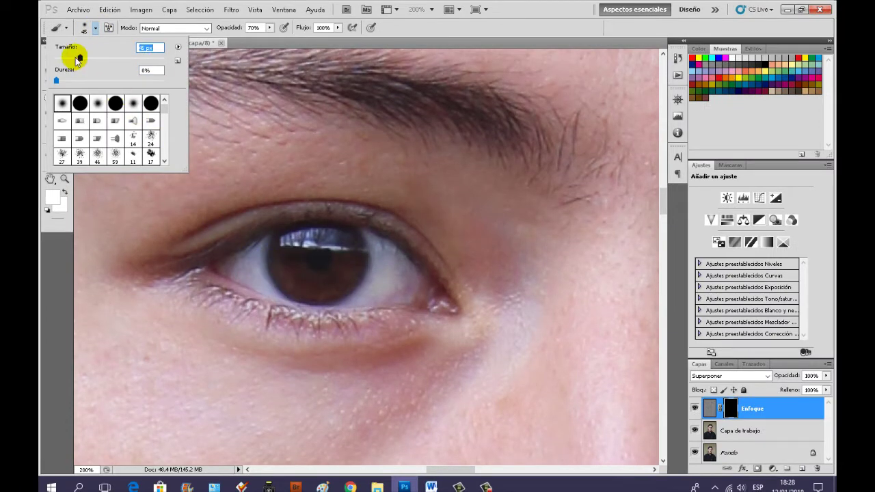
{"action": "left_click", "coordinate": [314, 293]}
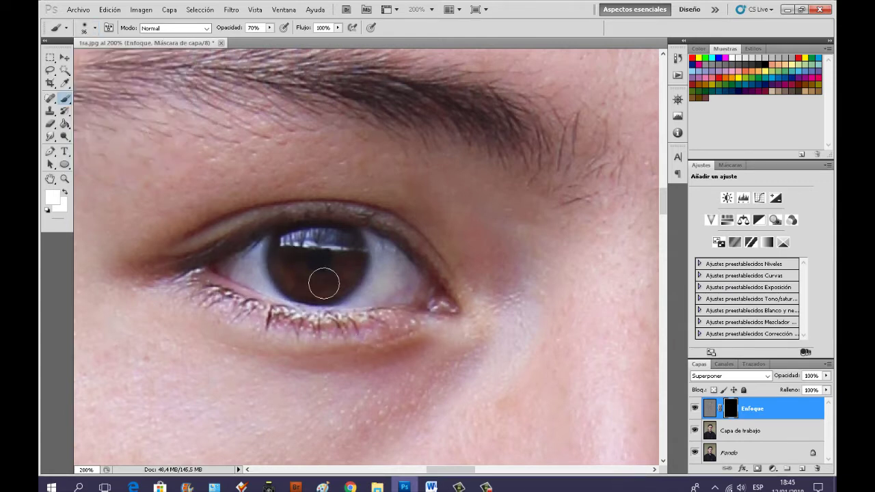
{"action": "left_click_drag", "start_coordinate": [324, 284], "coordinate": [360, 260]}
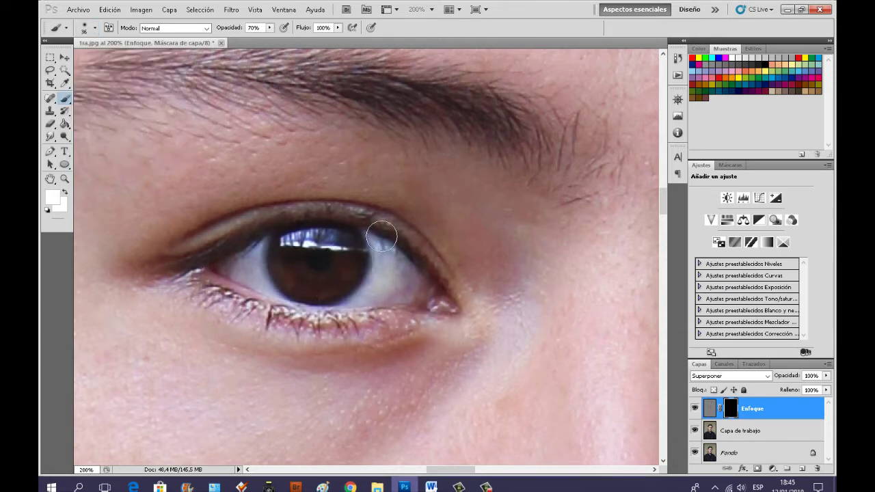
{"action": "left_click_drag", "start_coordinate": [461, 470], "coordinate": [498, 470]}
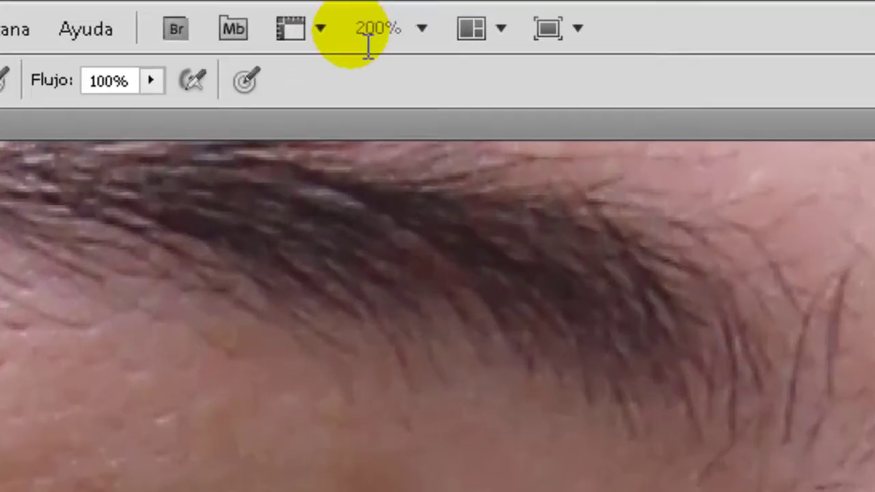
Set the document zoom to 12.5% to view the whole portrait
{"action": "left_click", "coordinate": [418, 10]}
{"action": "type", "text": "12"}
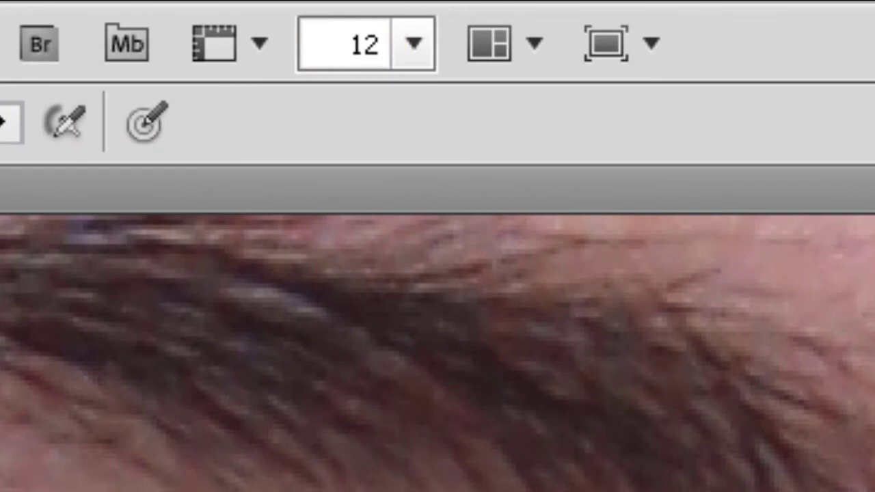
{"action": "type", "text": ".5"}
{"action": "key", "text": "Return"}
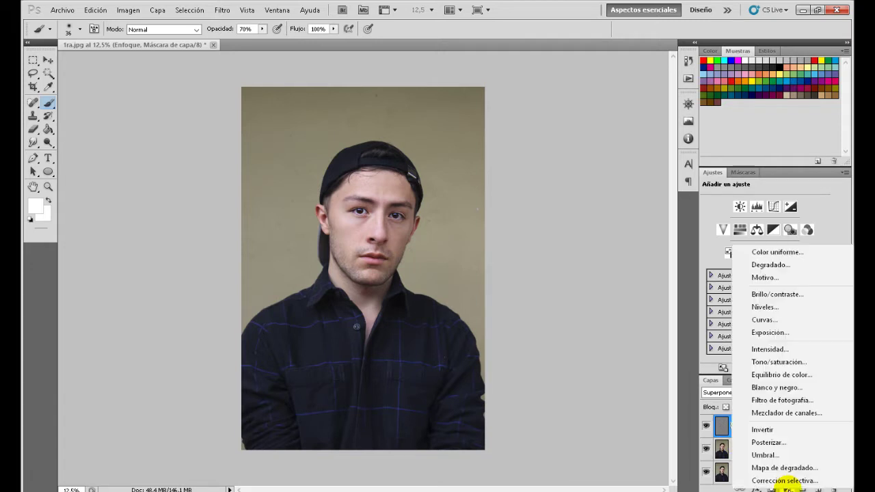
Add a Curvas adjustment layer with its point at input 68, output 149
{"action": "left_click", "coordinate": [765, 320]}
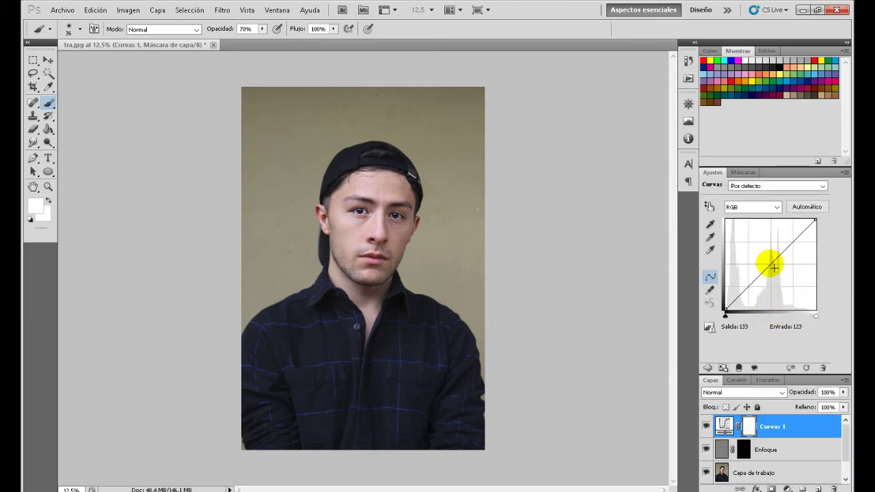
{"action": "mouse_move", "coordinate": [769, 269]}
{"action": "left_mouse_down"}
{"action": "mouse_move", "coordinate": [762, 250]}
{"action": "mouse_move", "coordinate": [756, 260]}
{"action": "left_mouse_up"}
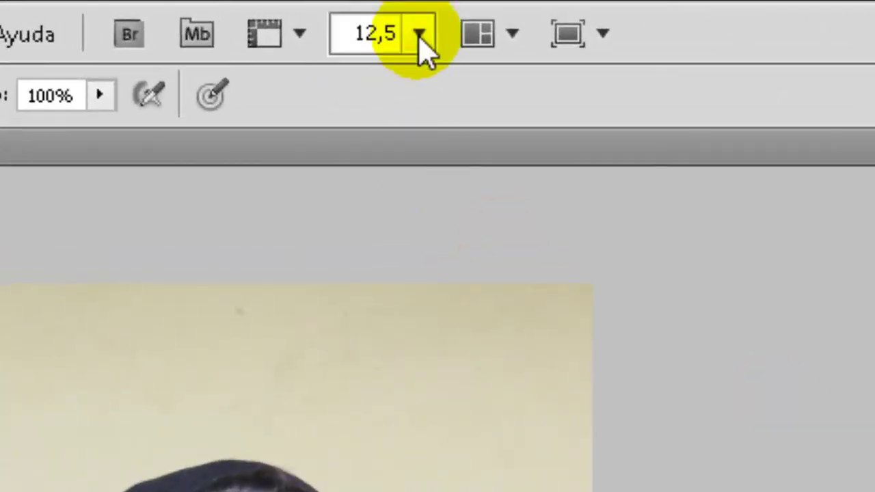
{"action": "left_click", "coordinate": [419, 34]}
{"action": "left_click", "coordinate": [416, 205]}
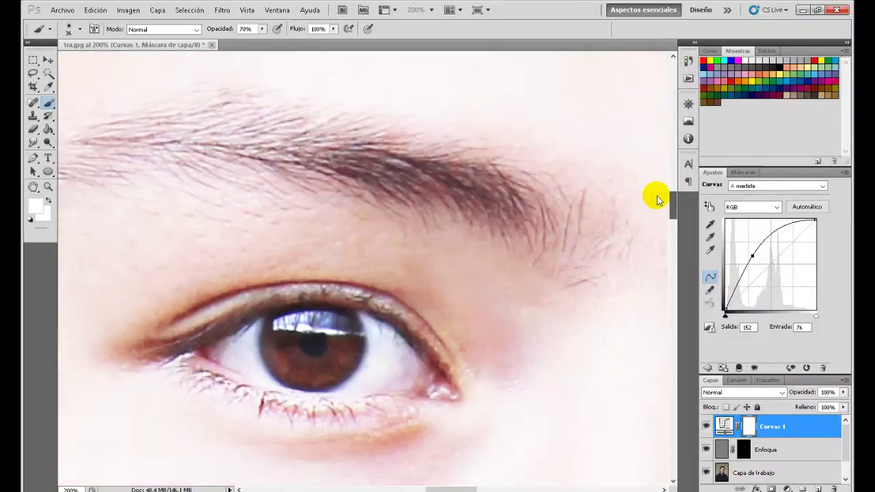
{"action": "scroll", "coordinate": [658, 199], "scroll_direction": "down", "scroll_amount": 1}
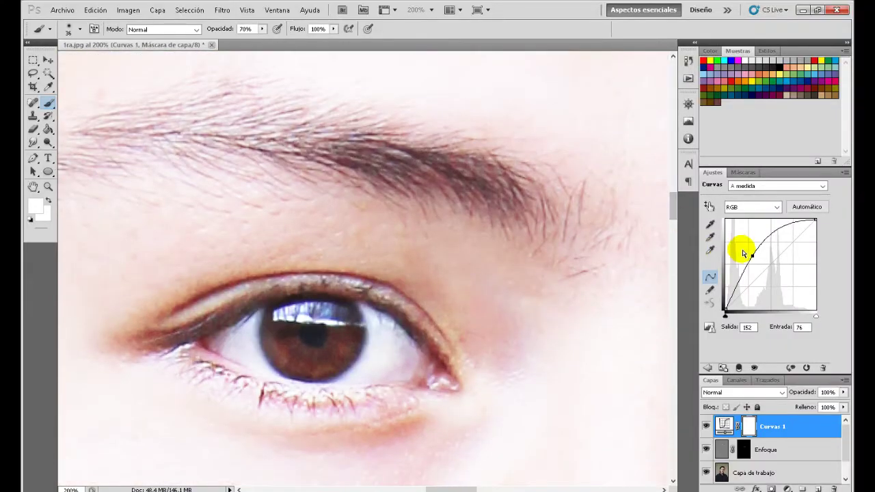
{"action": "left_click_drag", "start_coordinate": [758, 261], "coordinate": [750, 258]}
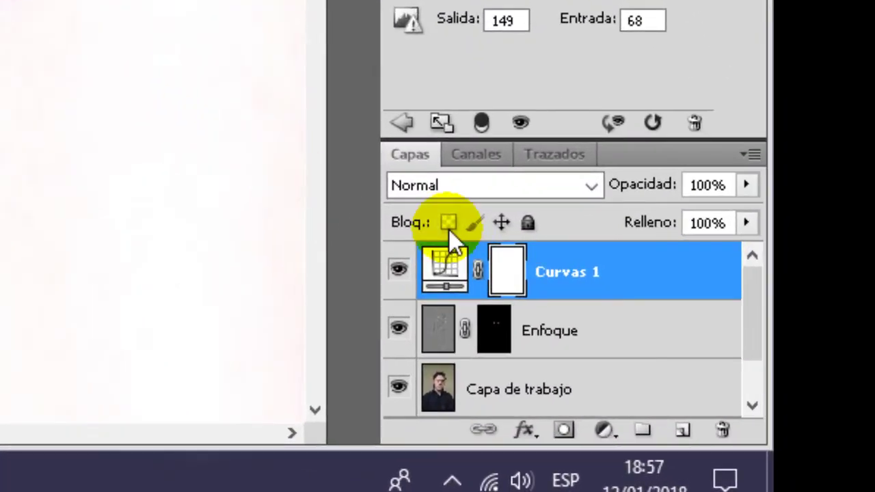
Invert the Curvas 1 mask and paint the brightening back onto the iris at 20% opacity
{"action": "left_click", "coordinate": [751, 428]}
{"action": "key", "text": "ctrl+i"}
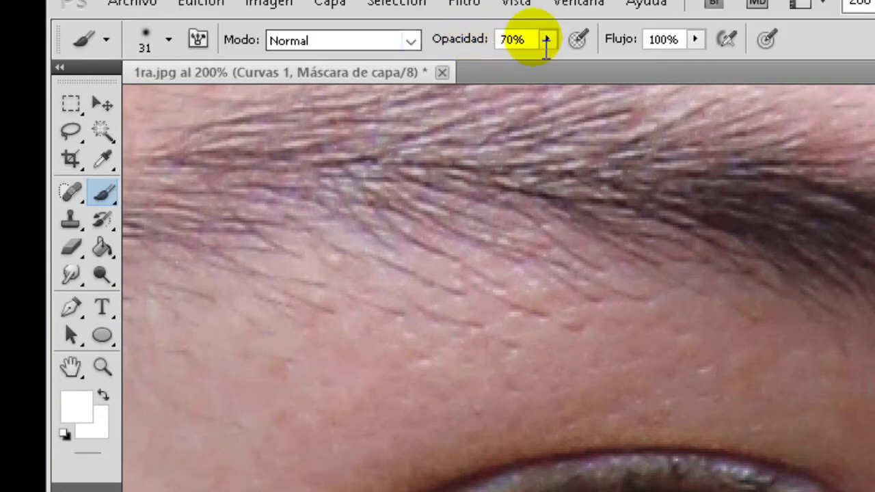
{"action": "left_click", "coordinate": [517, 39]}
{"action": "type", "text": "20"}
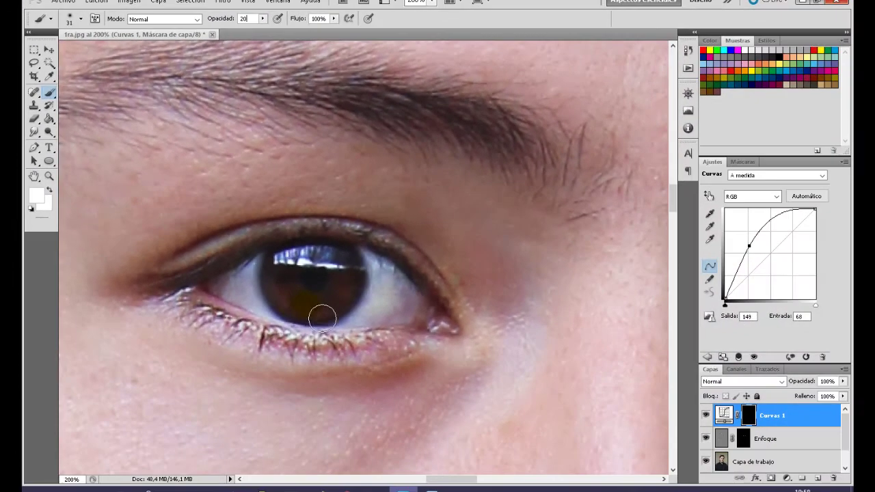
{"action": "left_click_drag", "start_coordinate": [309, 317], "coordinate": [304, 302]}
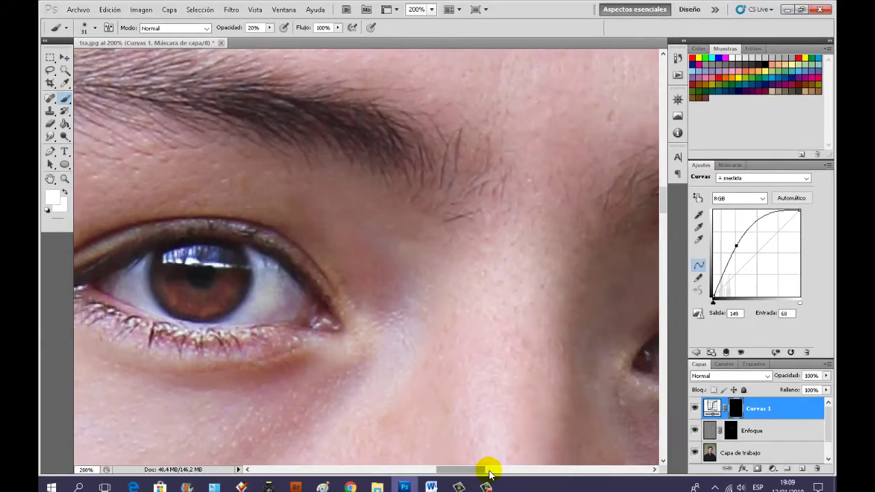
{"action": "mouse_move", "coordinate": [489, 470]}
{"action": "left_mouse_down"}
{"action": "mouse_move", "coordinate": [518, 475]}
{"action": "mouse_move", "coordinate": [499, 470]}
{"action": "left_mouse_up"}
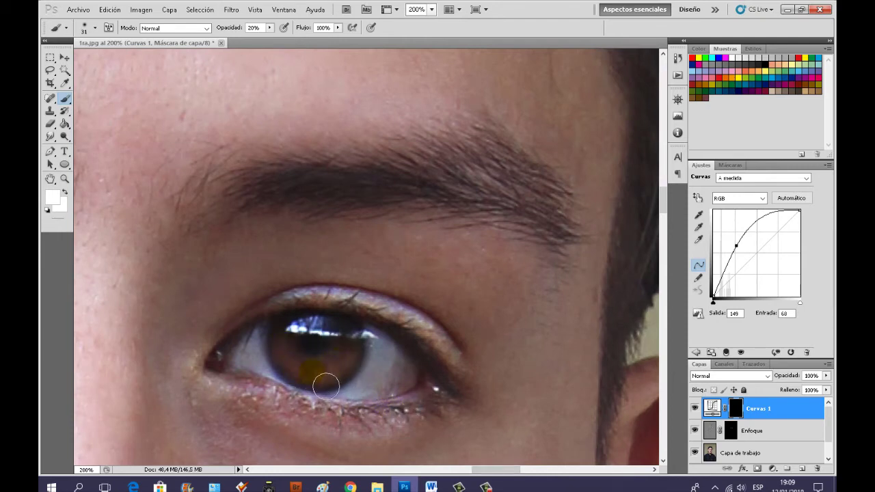
{"action": "scroll", "coordinate": [357, 361], "scroll_direction": "down", "scroll_amount": 3}
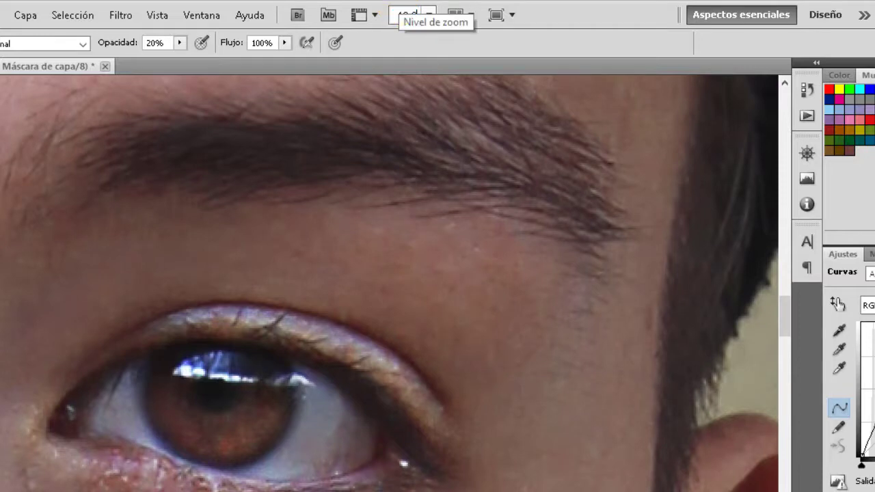
{"action": "type", "text": "12,8"}
{"action": "key", "text": "Return"}
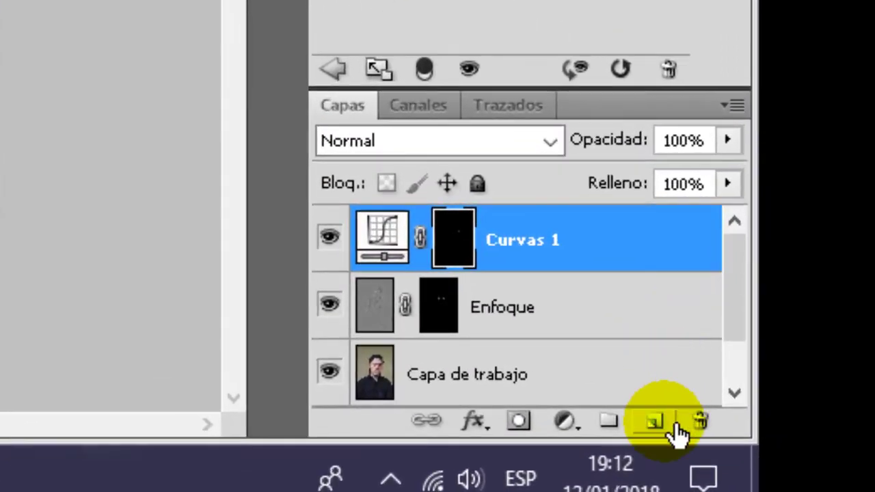
Add a new empty layer named 'Desaturar'
{"action": "left_click", "coordinate": [667, 424]}
{"action": "double_click", "coordinate": [455, 247]}
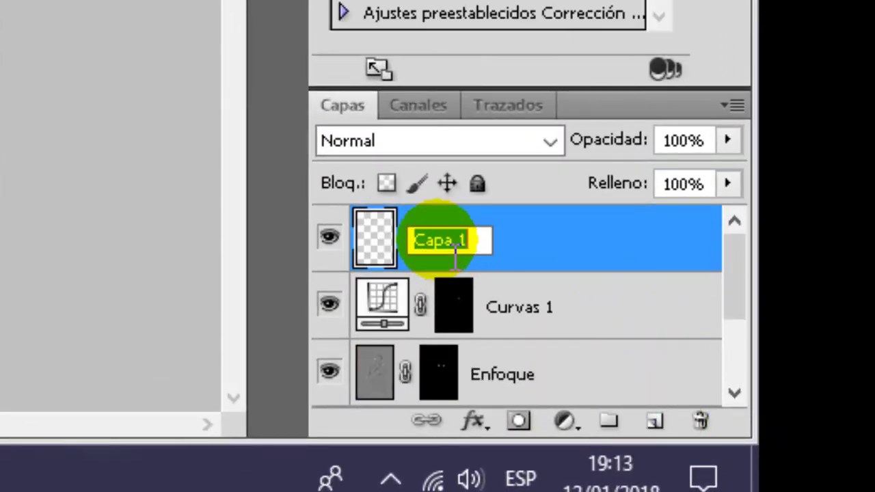
{"action": "type", "text": "Desatura"}
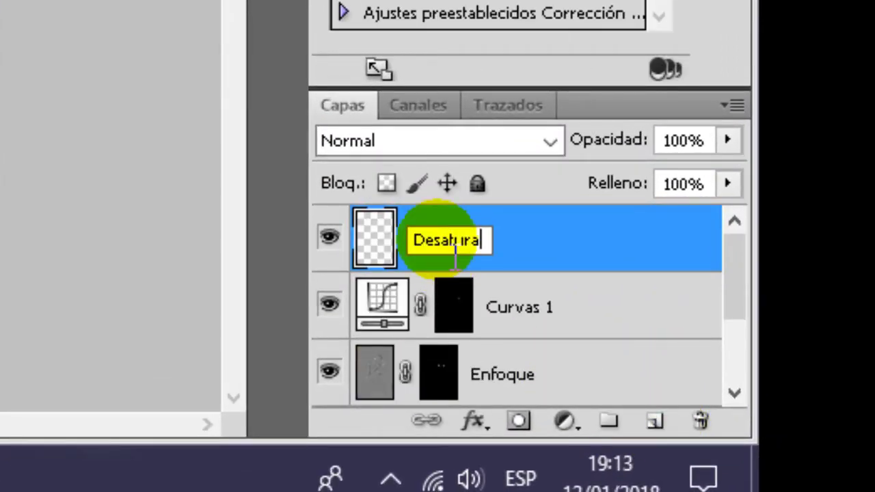
{"action": "type", "text": "re"}
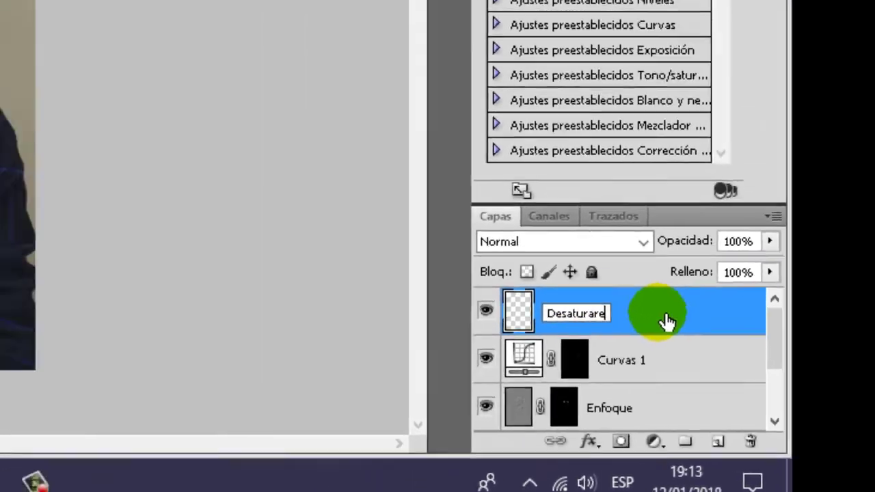
{"action": "key", "text": "BackSpace"}
Confirm the Desaturar name and set the brush to 100% opacity, 50% hardness at 200% zoom
{"action": "key", "text": "Return"}
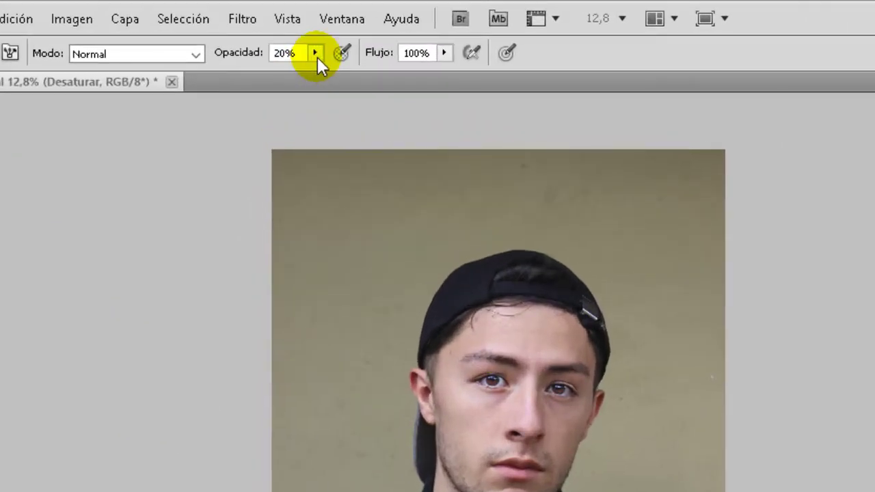
{"action": "left_click", "coordinate": [257, 19]}
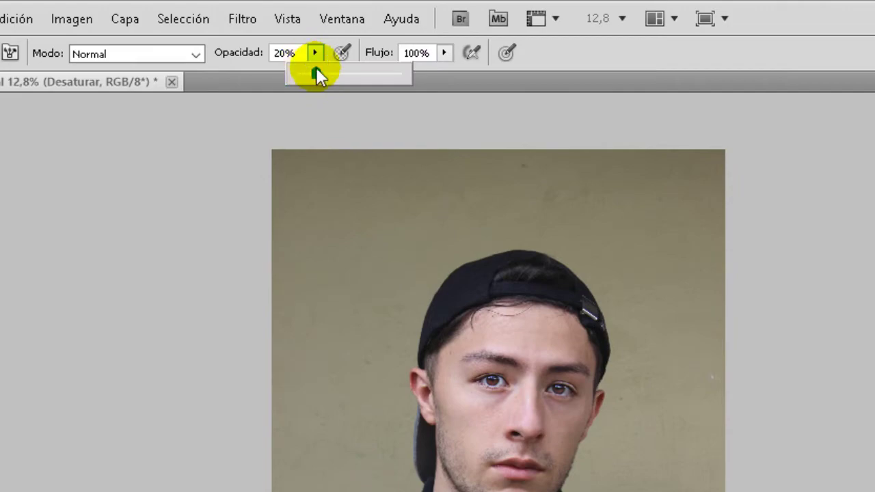
{"action": "left_click_drag", "start_coordinate": [419, 76], "coordinate": [431, 76]}
{"action": "left_click", "coordinate": [125, 40]}
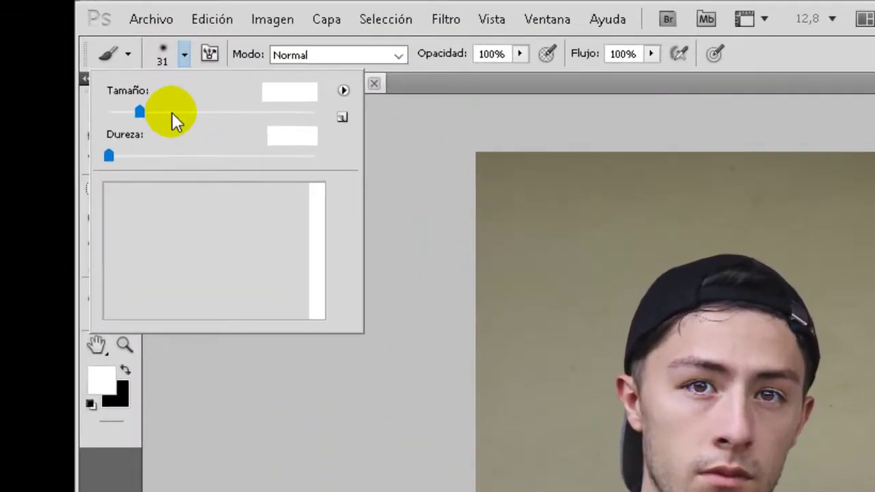
{"action": "left_click_drag", "start_coordinate": [238, 178], "coordinate": [244, 180]}
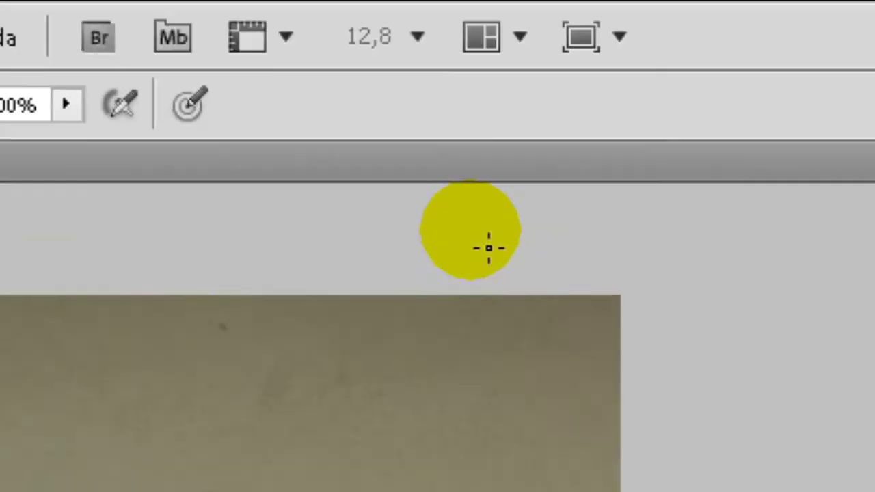
{"action": "left_click", "coordinate": [418, 38]}
{"action": "left_click", "coordinate": [419, 229]}
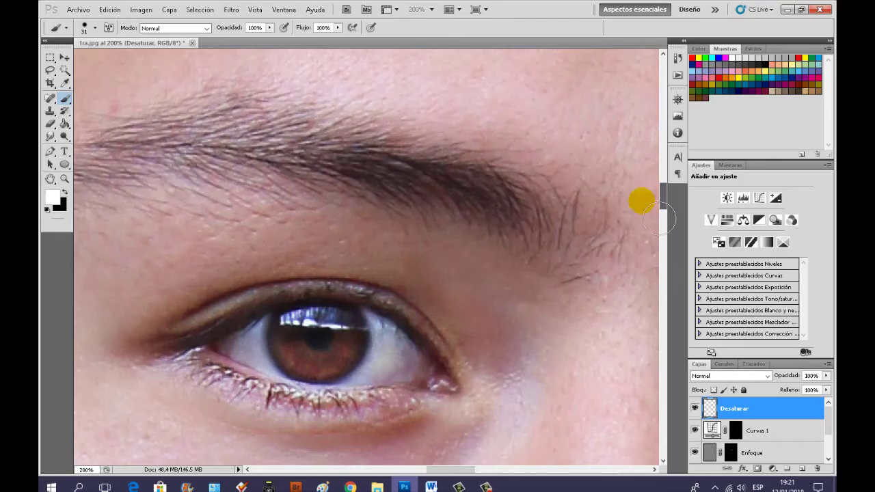
Paint white over the irises, erase it from pupils and reflections, and return to 12.5% zoom
{"action": "mouse_move", "coordinate": [310, 353]}
{"action": "left_mouse_down"}
{"action": "mouse_move", "coordinate": [363, 354]}
{"action": "mouse_move", "coordinate": [328, 379]}
{"action": "mouse_move", "coordinate": [308, 355]}
{"action": "mouse_move", "coordinate": [312, 340]}
{"action": "mouse_move", "coordinate": [357, 339]}
{"action": "mouse_move", "coordinate": [362, 357]}
{"action": "mouse_move", "coordinate": [313, 371]}
{"action": "mouse_move", "coordinate": [335, 376]}
{"action": "left_mouse_up"}
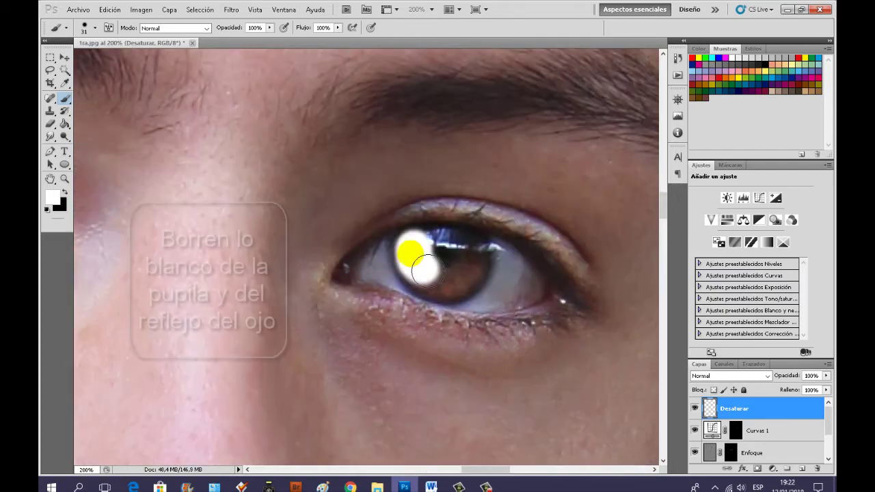
{"action": "mouse_move", "coordinate": [424, 271]}
{"action": "left_mouse_down"}
{"action": "mouse_move", "coordinate": [416, 250]}
{"action": "mouse_move", "coordinate": [431, 283]}
{"action": "left_mouse_up"}
{"action": "key", "text": "e"}
{"action": "left_click", "coordinate": [65, 27]}
{"action": "left_click_drag", "start_coordinate": [438, 253], "coordinate": [458, 270]}
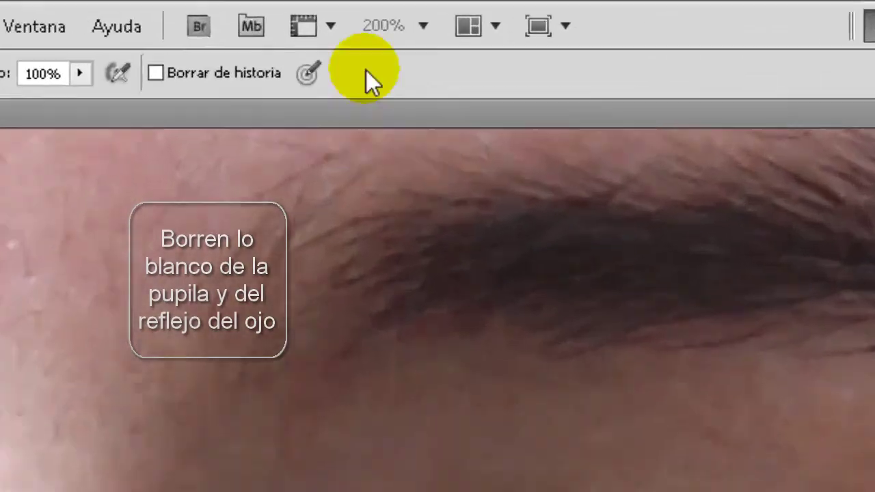
{"action": "left_click", "coordinate": [414, 13]}
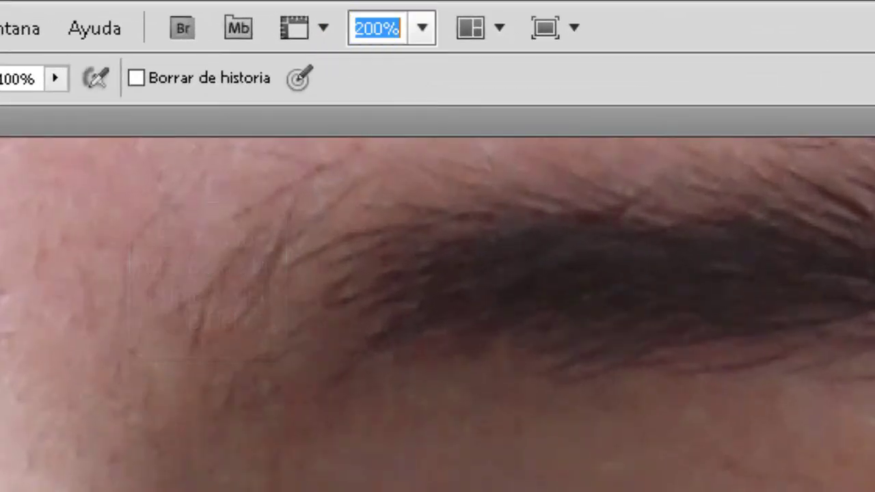
{"action": "type", "text": "12.5"}
{"action": "key", "text": "Return"}
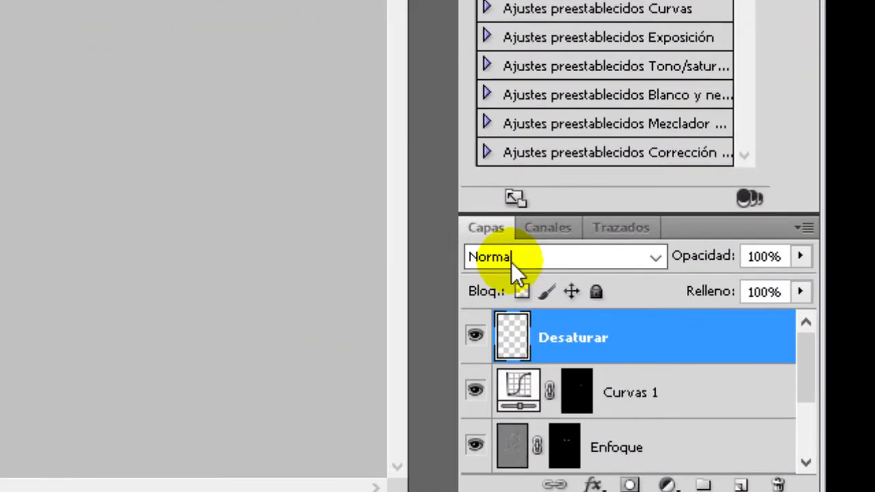
Set the Desaturar layer to Saturación mode to grey the irises, and zoom in on the eye
{"action": "left_click", "coordinate": [512, 262]}
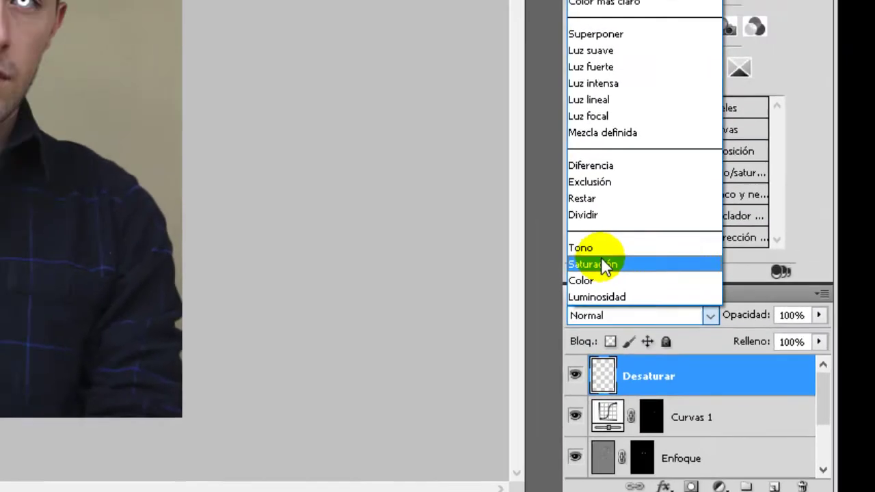
{"action": "left_click", "coordinate": [601, 265]}
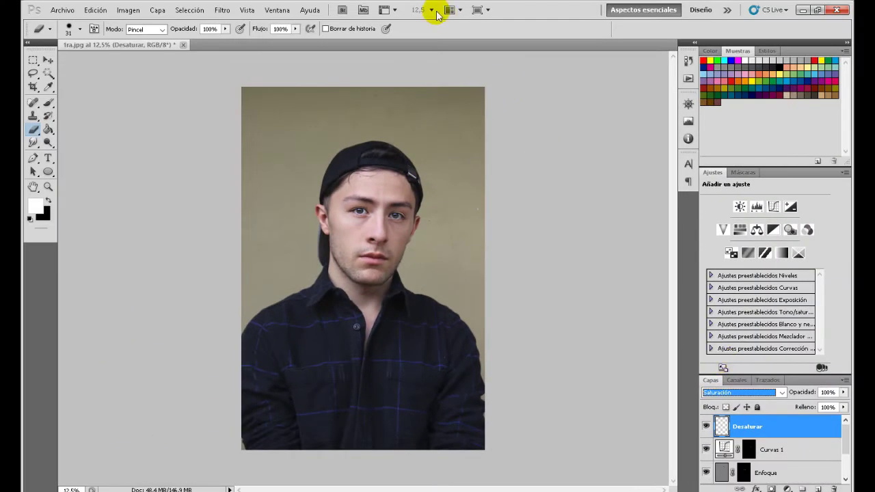
{"action": "left_click", "coordinate": [431, 9]}
{"action": "left_click", "coordinate": [431, 38]}
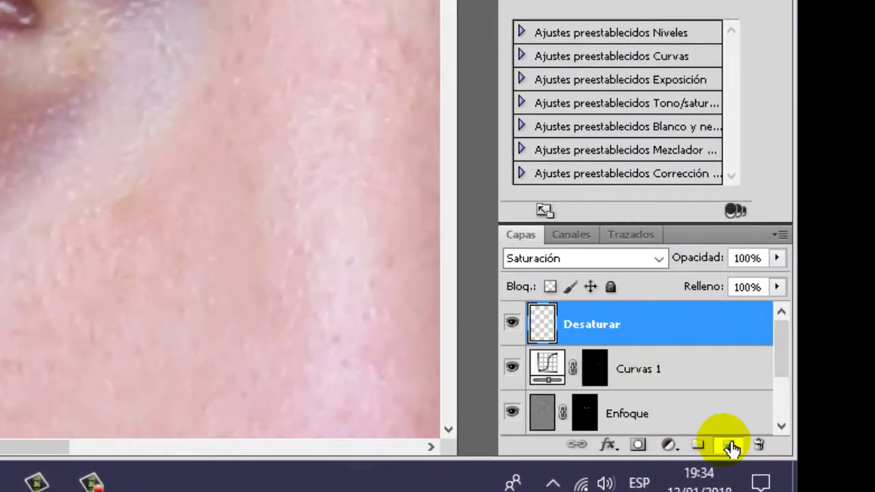
Add a new layer named 'Color' blending in Luz suave mode
{"action": "left_click", "coordinate": [732, 447]}
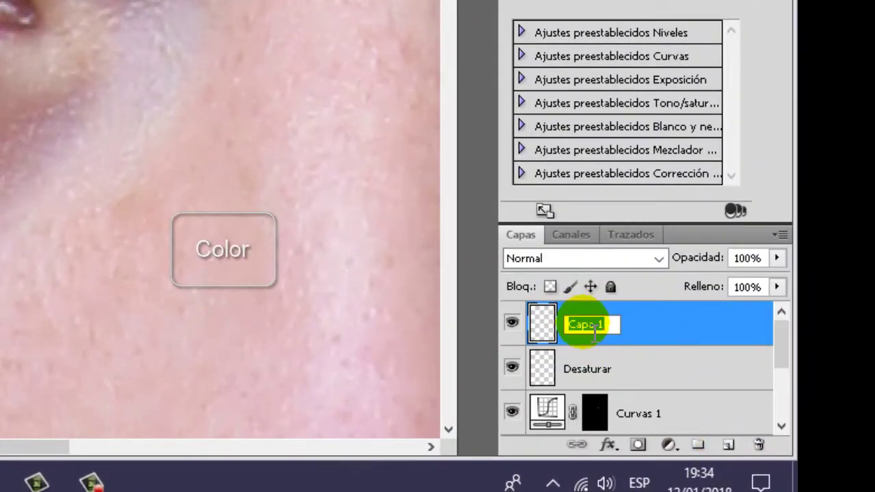
{"action": "type", "text": "Color"}
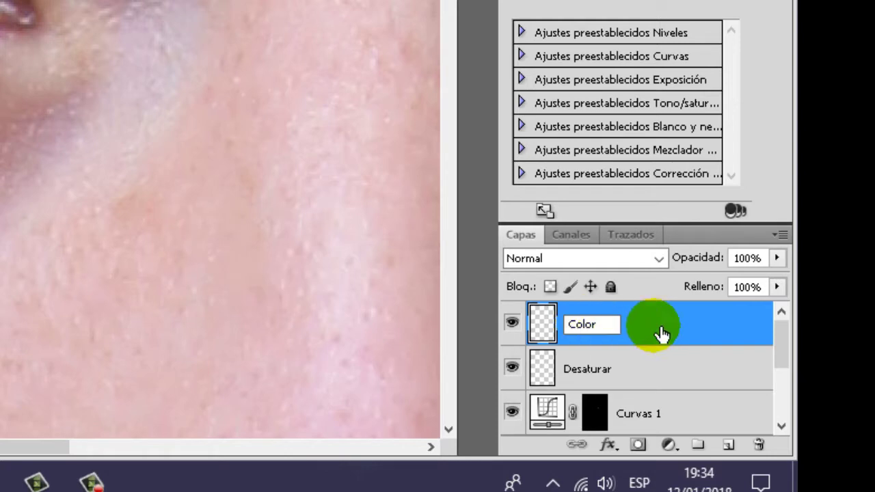
{"action": "key", "text": "Return"}
{"action": "left_click", "coordinate": [619, 258]}
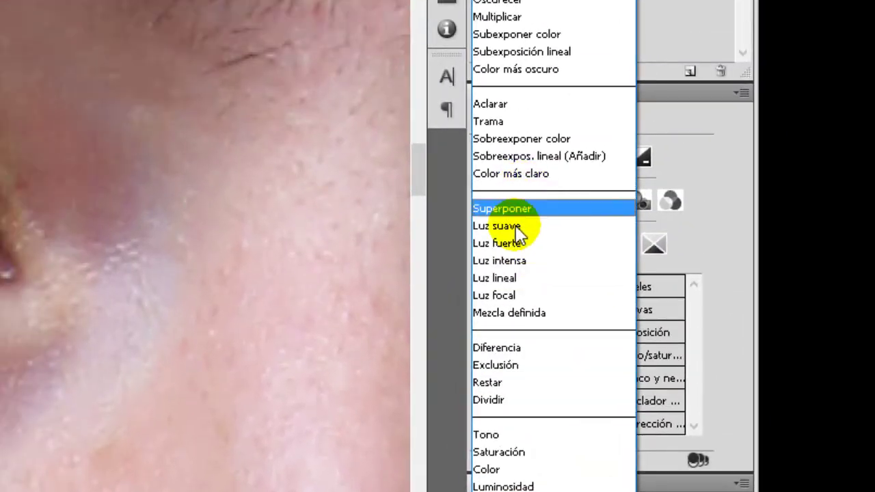
{"action": "left_click", "coordinate": [544, 64]}
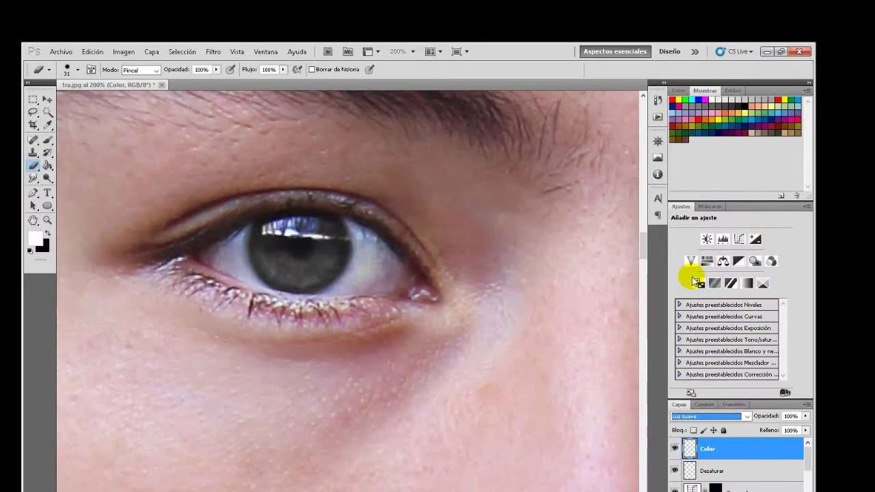
Choose light blue 8da1d3 as the brush's foreground colour in the Color Picker
{"action": "left_click", "coordinate": [91, 224]}
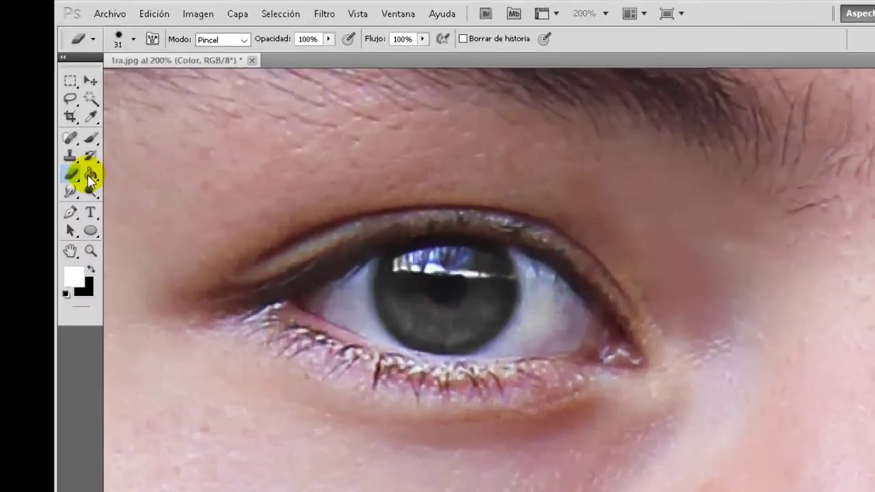
{"action": "left_click", "coordinate": [118, 182]}
{"action": "left_click", "coordinate": [96, 354]}
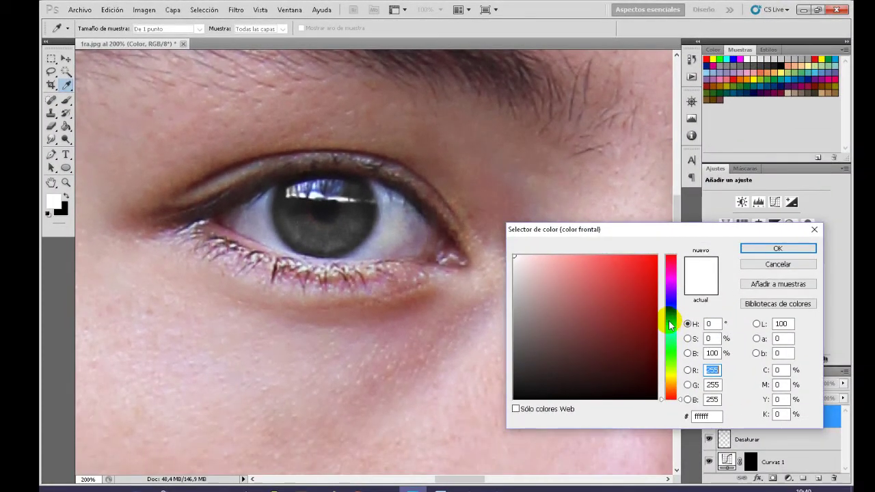
{"action": "left_click", "coordinate": [670, 318]}
{"action": "left_click", "coordinate": [594, 280]}
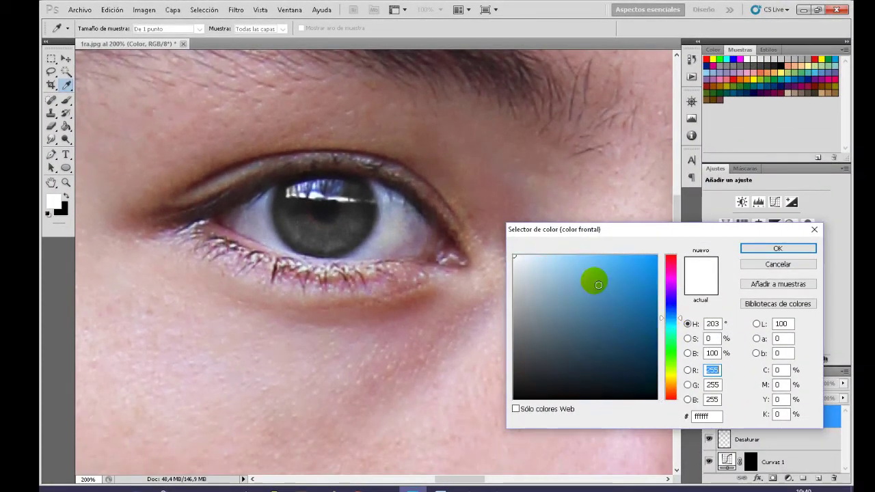
{"action": "left_click", "coordinate": [567, 280]}
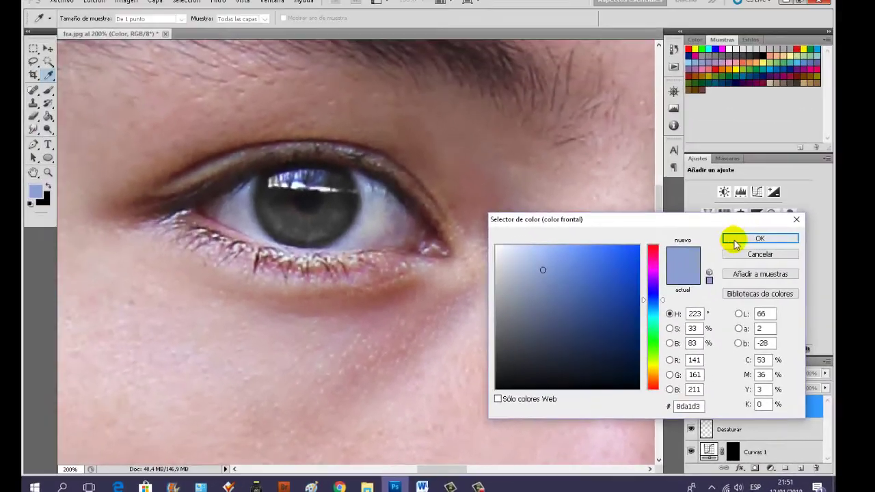
{"action": "left_click", "coordinate": [738, 239]}
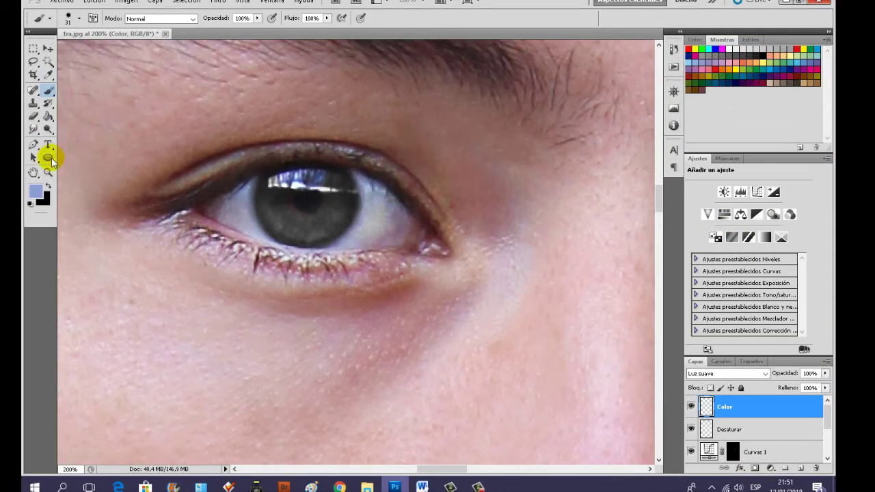
Set the Brush to 50% hardness, 30% opacity and 23 px size, positioned over the irises
{"action": "left_click", "coordinate": [78, 18]}
{"action": "left_click", "coordinate": [128, 58]}
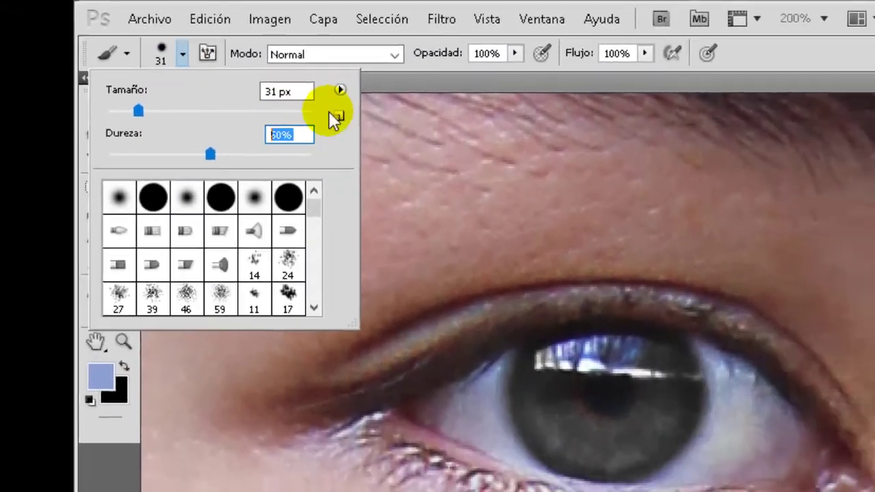
{"action": "left_click", "coordinate": [514, 52]}
{"action": "left_click", "coordinate": [458, 74]}
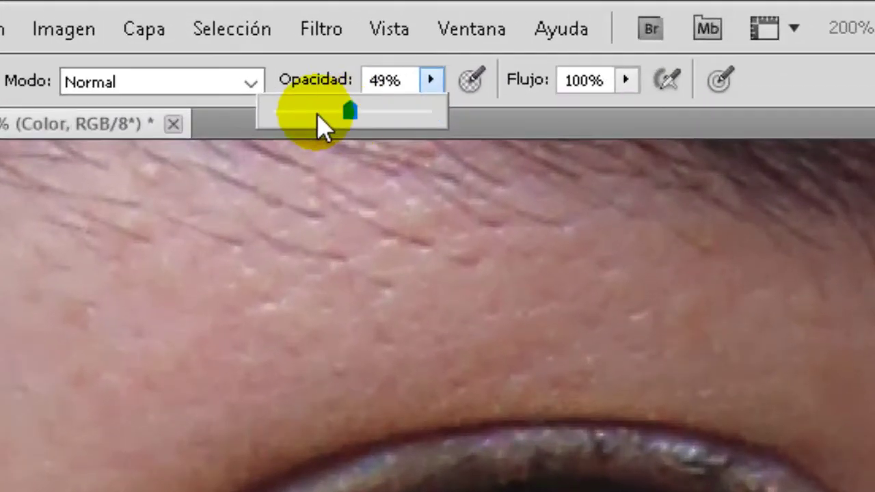
{"action": "left_click_drag", "start_coordinate": [318, 119], "coordinate": [324, 120]}
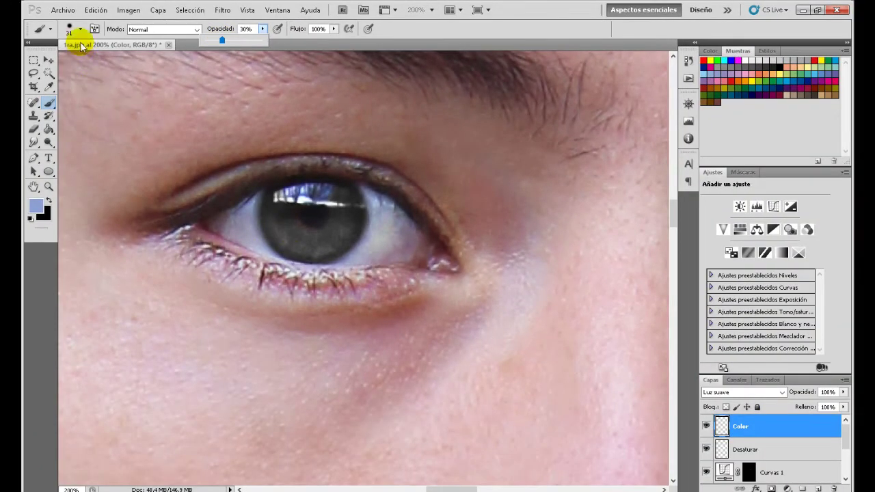
{"action": "left_click", "coordinate": [58, 32]}
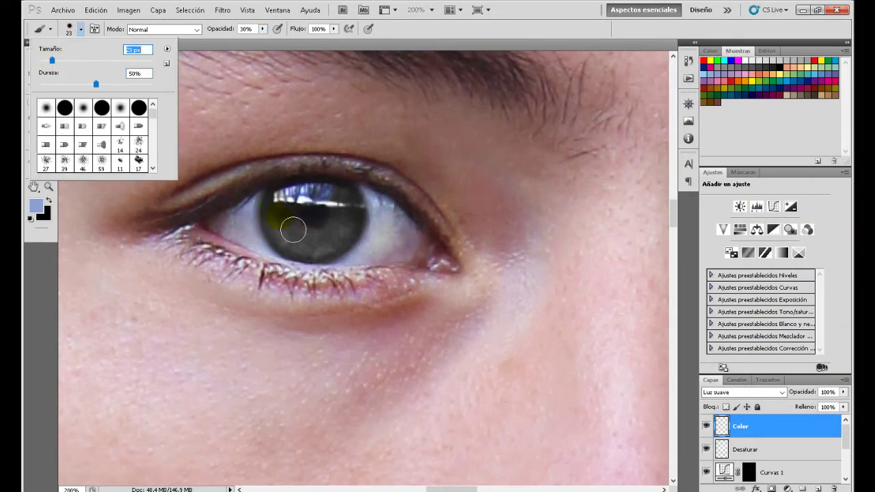
{"action": "key", "text": "Return"}
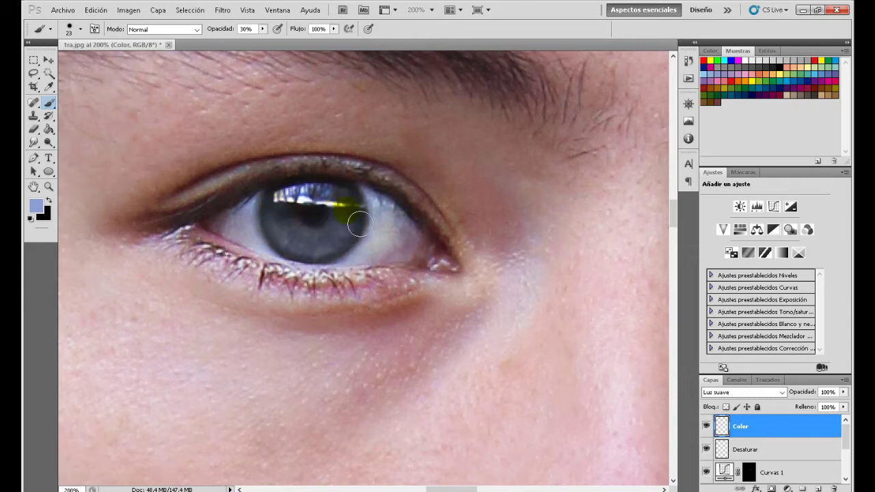
{"action": "scroll", "coordinate": [451, 370], "scroll_direction": "right", "scroll_amount": 5}
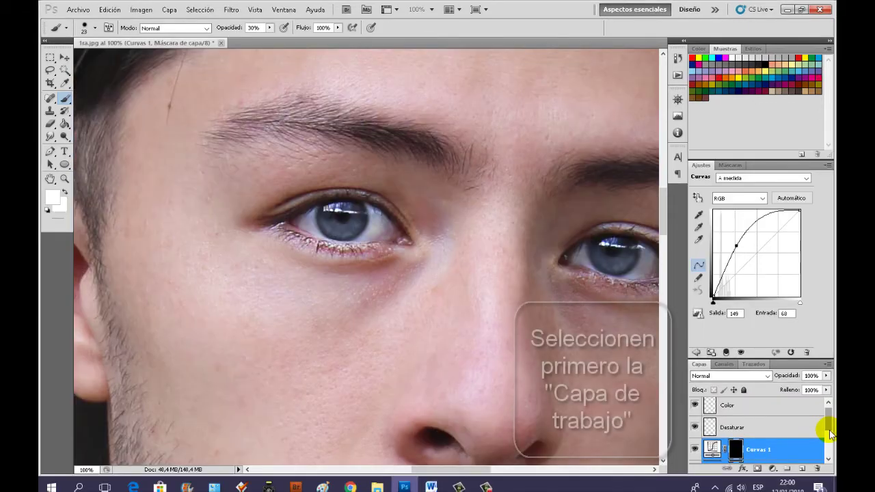
{"action": "scroll", "coordinate": [820, 438], "scroll_direction": "down", "scroll_amount": 2}
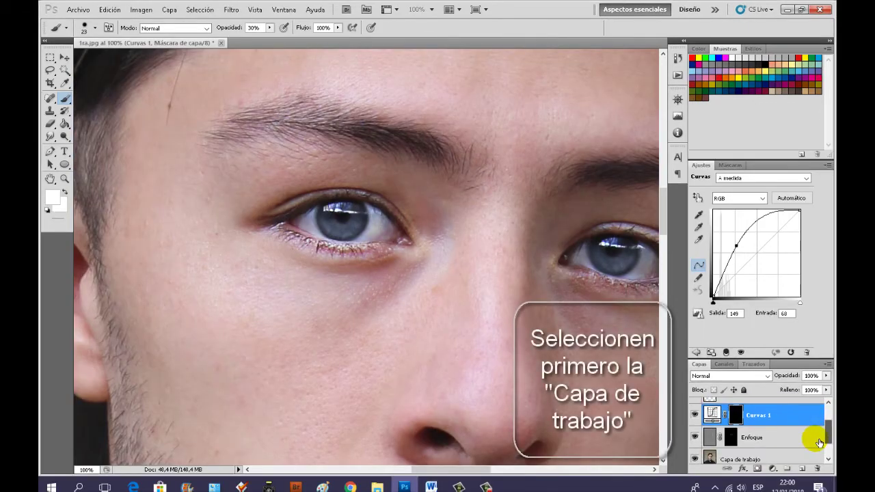
On Capa de trabajo, set the Burn tool to Medios tonos, 28% exposure, 9 px brush
{"action": "left_click", "coordinate": [752, 460]}
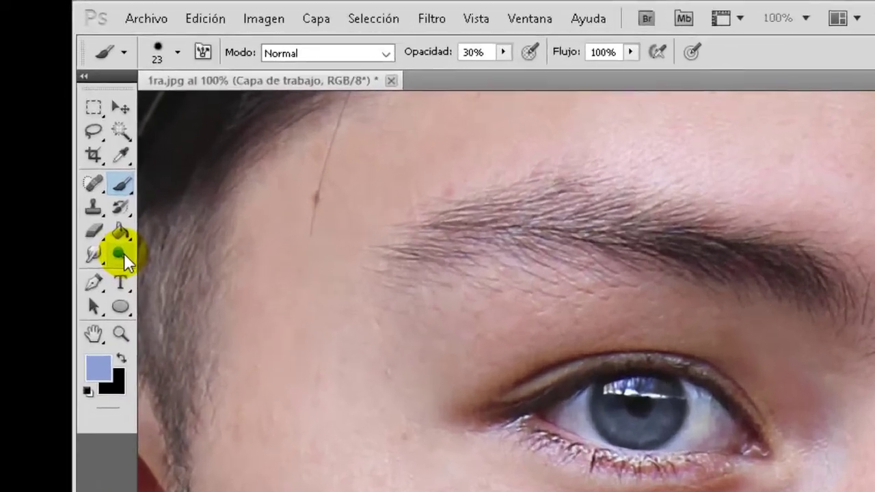
{"action": "left_click", "coordinate": [124, 253]}
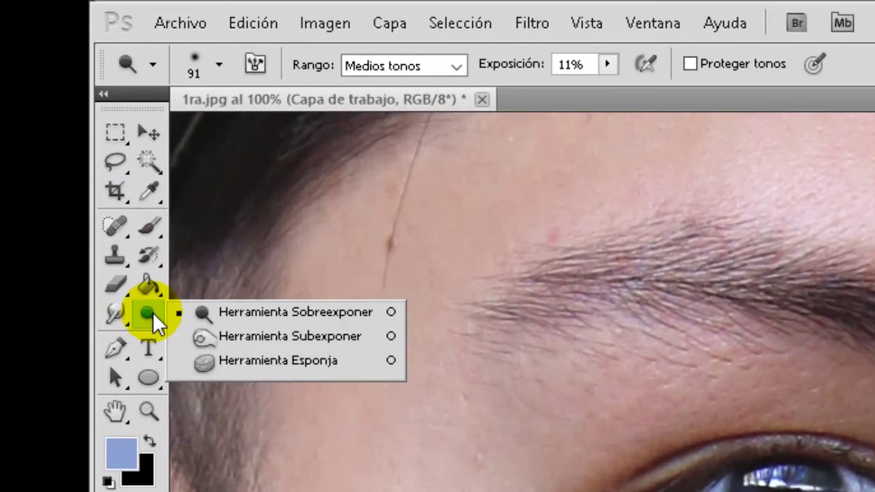
{"action": "left_click", "coordinate": [210, 336]}
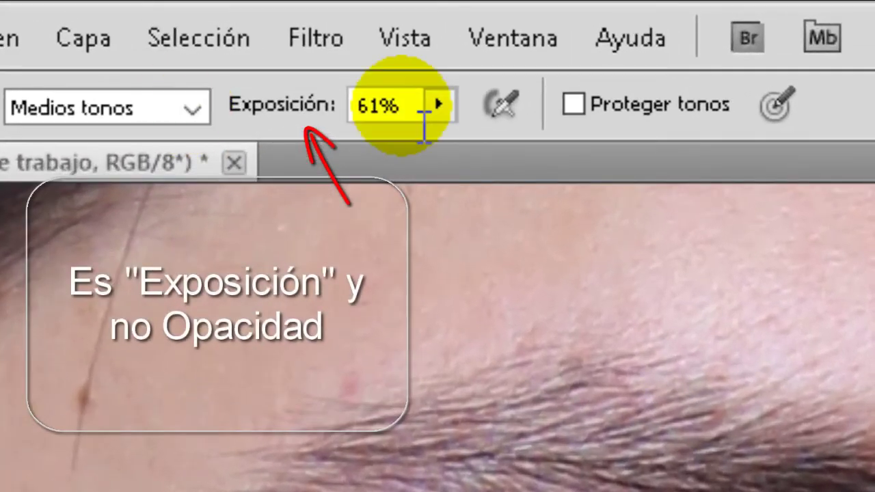
{"action": "left_click", "coordinate": [607, 63]}
{"action": "mouse_move", "coordinate": [368, 151]}
{"action": "left_mouse_down"}
{"action": "mouse_move", "coordinate": [346, 147]}
{"action": "mouse_move", "coordinate": [385, 162]}
{"action": "left_mouse_up"}
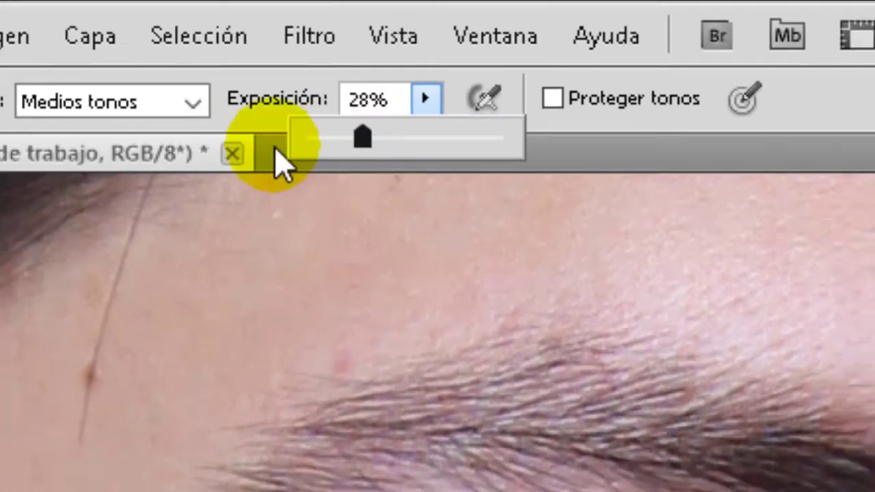
{"action": "left_click", "coordinate": [96, 28]}
{"action": "left_click_drag", "start_coordinate": [57, 57], "coordinate": [61, 57]}
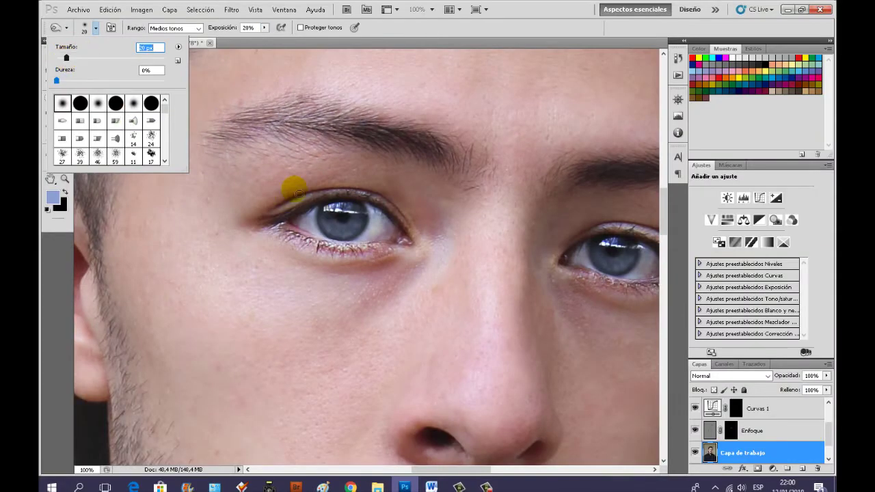
{"action": "left_click", "coordinate": [325, 224]}
Burn over the left and right irises, zooming to 200% on the eyes
{"action": "mouse_move", "coordinate": [360, 213]}
{"action": "left_mouse_down"}
{"action": "mouse_move", "coordinate": [341, 219]}
{"action": "mouse_move", "coordinate": [348, 225]}
{"action": "left_mouse_up"}
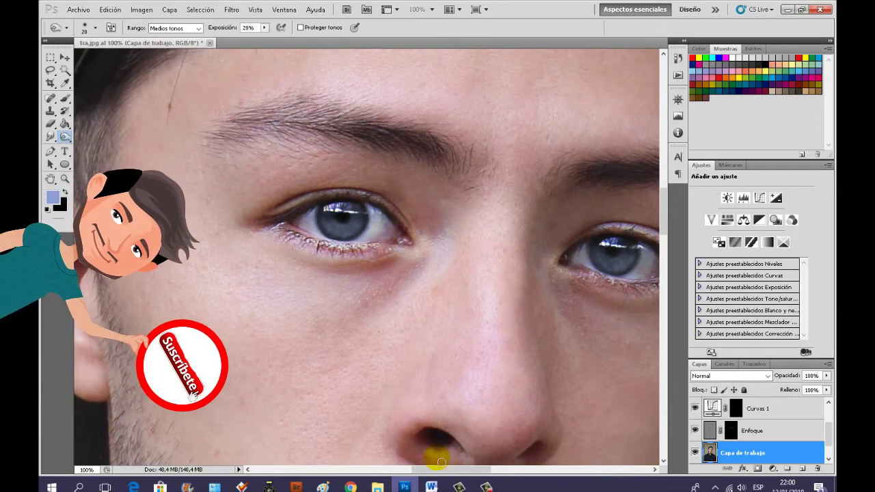
{"action": "left_click_drag", "start_coordinate": [443, 471], "coordinate": [456, 470]}
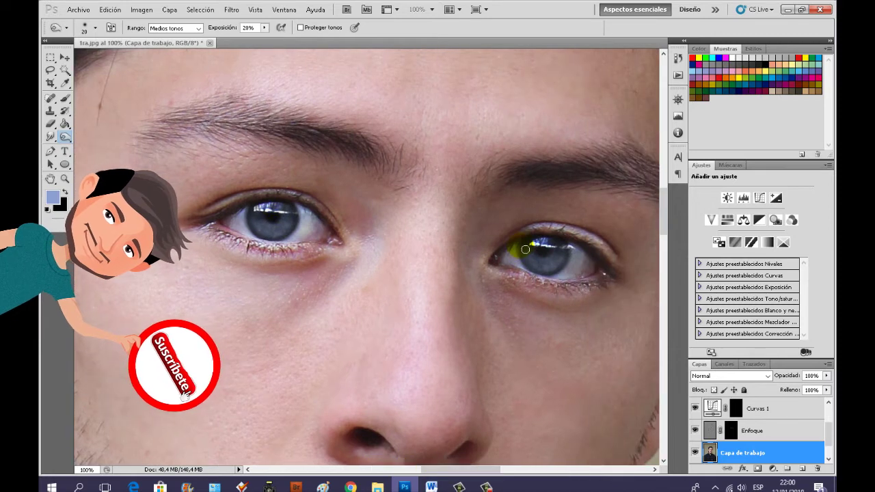
{"action": "mouse_move", "coordinate": [523, 256]}
{"action": "left_mouse_down"}
{"action": "mouse_move", "coordinate": [527, 269]}
{"action": "mouse_move", "coordinate": [570, 252]}
{"action": "mouse_move", "coordinate": [524, 255]}
{"action": "mouse_move", "coordinate": [528, 266]}
{"action": "left_mouse_up"}
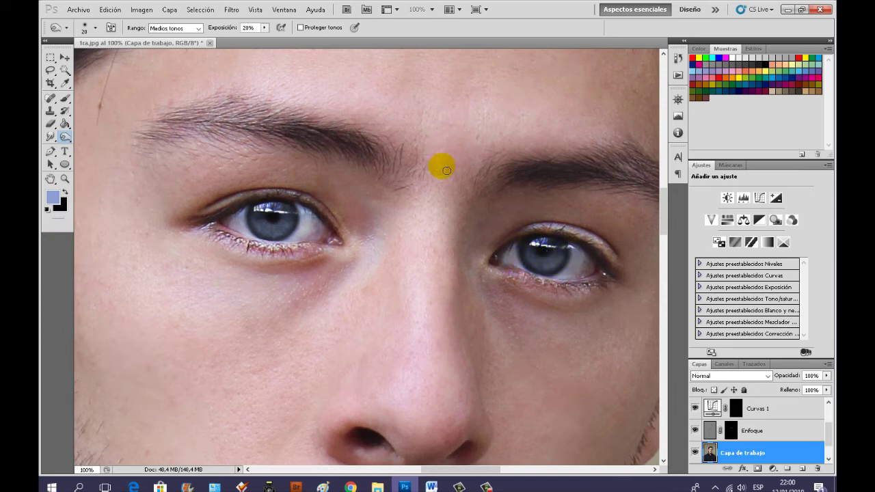
{"action": "key", "text": "ctrl+plus"}
{"action": "left_click", "coordinate": [95, 27]}
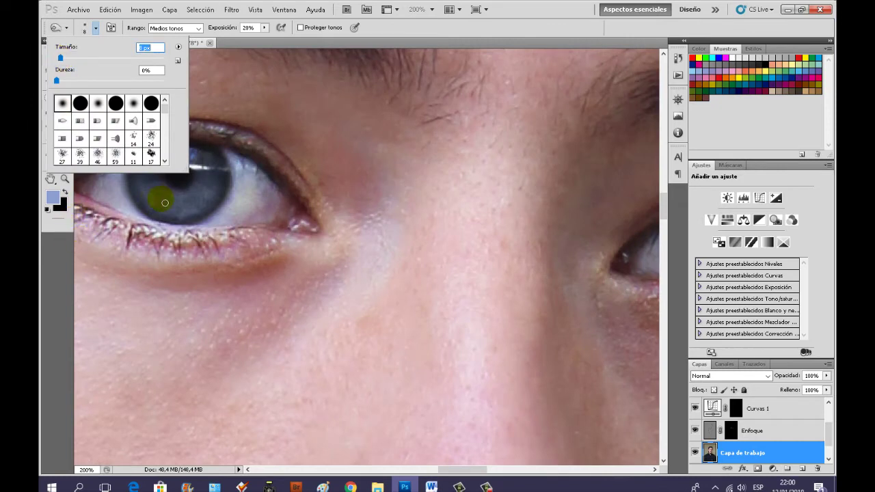
{"action": "left_click", "coordinate": [176, 197]}
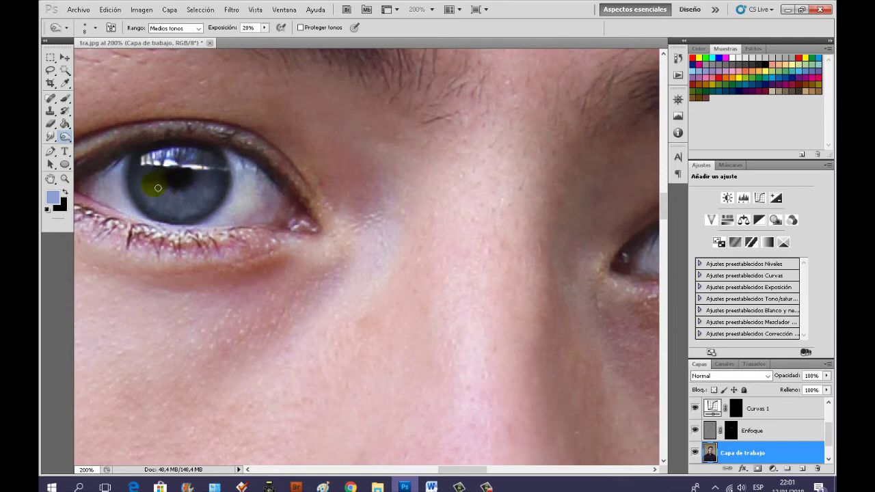
{"action": "left_click_drag", "start_coordinate": [462, 470], "coordinate": [481, 470]}
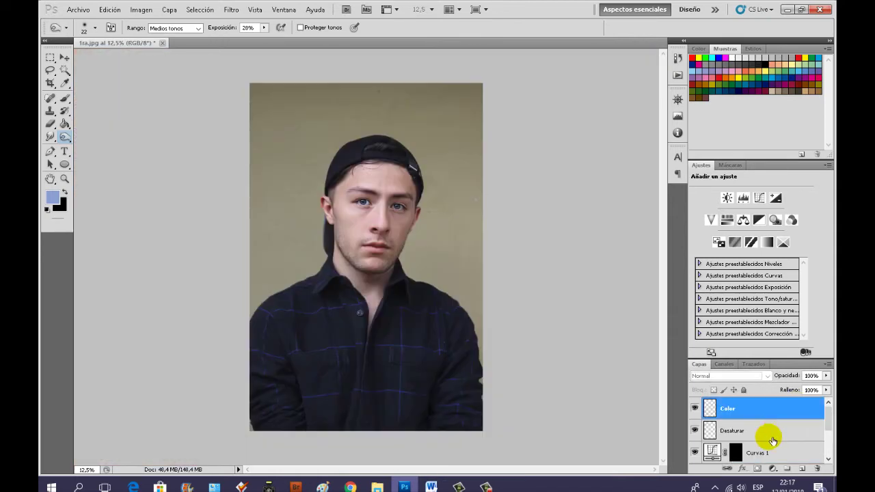
Select Color, Desaturar, Curvas 1, Enfoque and Capa de trabajo and merge them with Ctrl+E
{"action": "left_click", "coordinate": [774, 432], "text": "shift"}
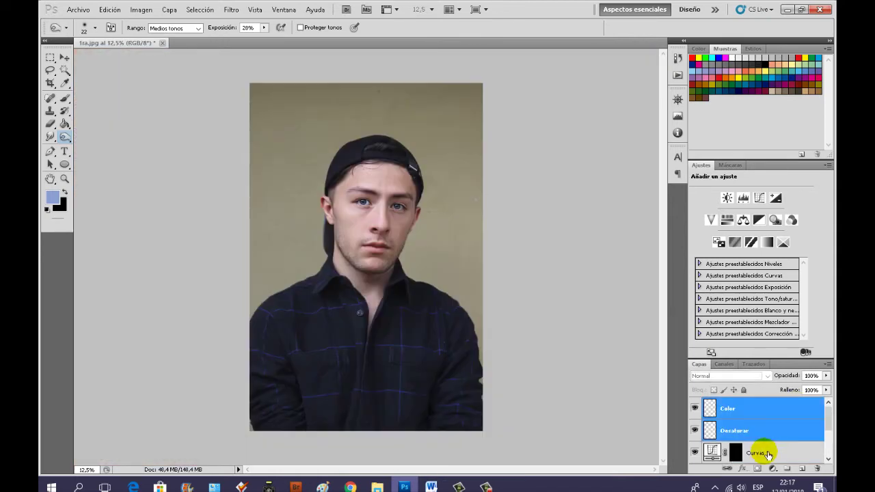
{"action": "left_click", "coordinate": [769, 454], "text": "shift"}
{"action": "scroll", "coordinate": [829, 431], "scroll_direction": "down", "scroll_amount": 3}
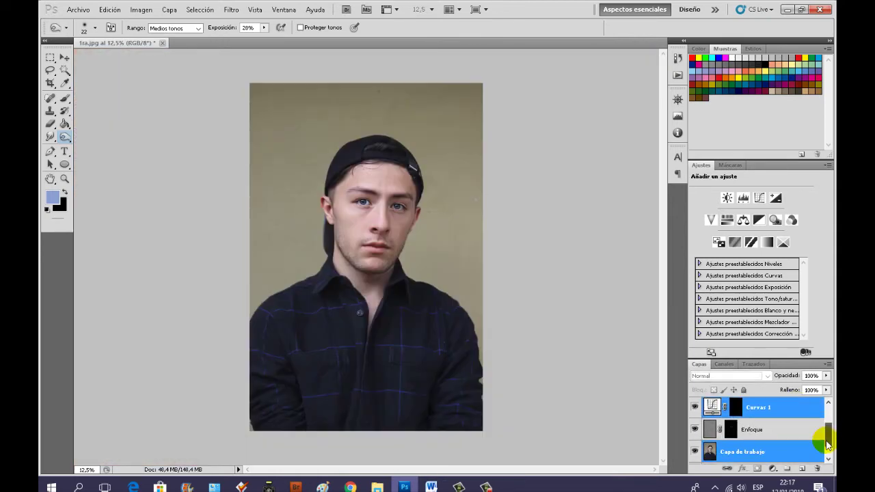
{"action": "left_click", "coordinate": [779, 425], "text": "shift"}
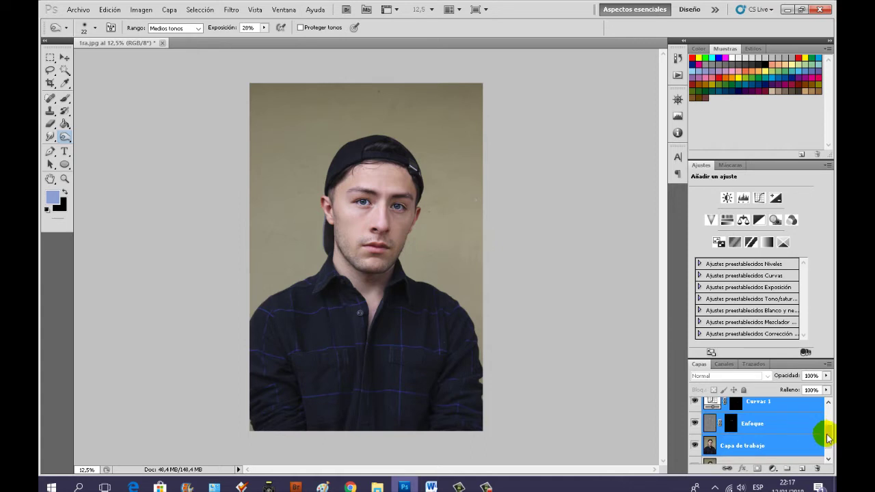
{"action": "scroll", "coordinate": [827, 441], "scroll_direction": "down", "scroll_amount": 1}
{"action": "left_click_drag", "start_coordinate": [828, 448], "coordinate": [826, 422]}
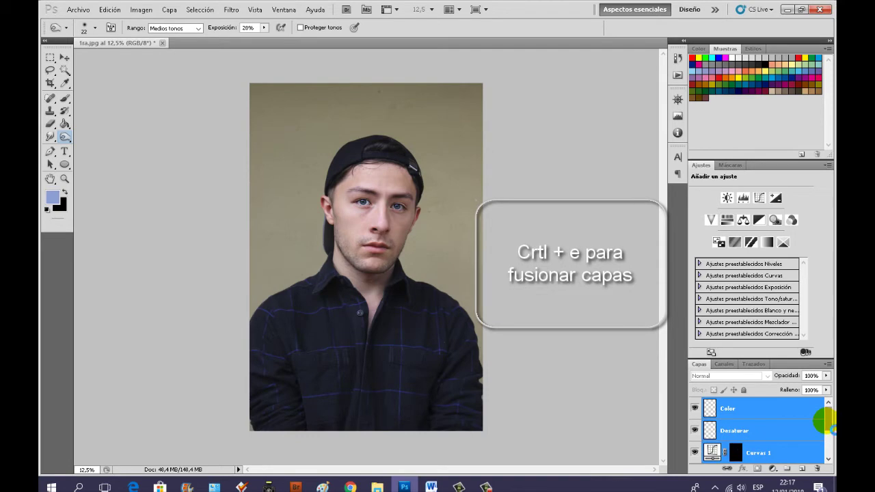
{"action": "key", "text": "ctrl+e"}
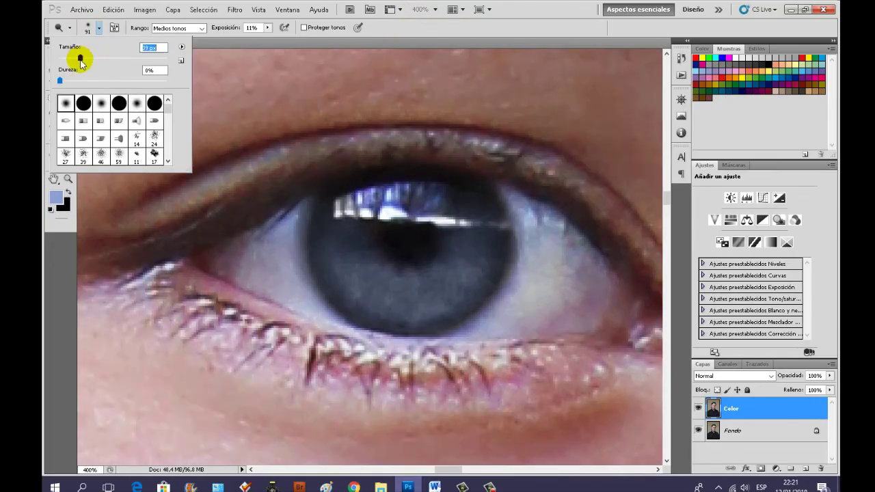
Reduce the brush to 6 px and switch to burning
{"action": "left_click_drag", "start_coordinate": [80, 60], "coordinate": [62, 58]}
{"action": "left_click", "coordinate": [370, 301]}
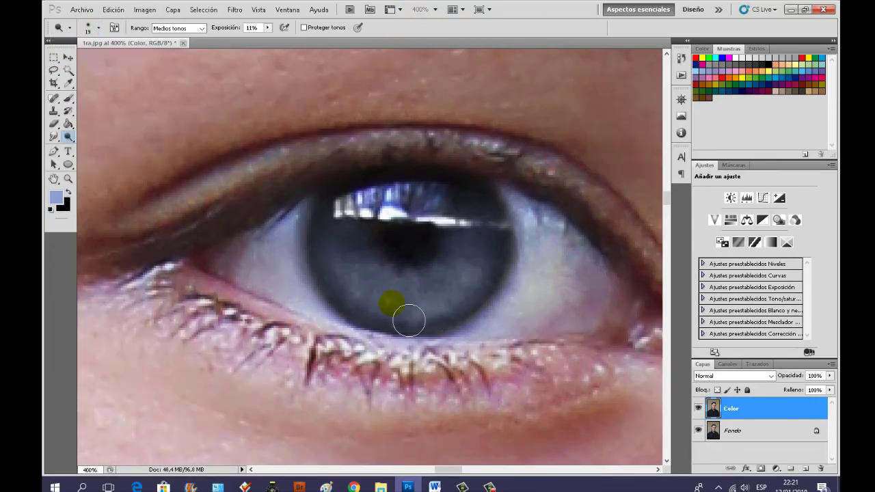
{"action": "left_click", "coordinate": [99, 28]}
{"action": "type", "text": "6"}
{"action": "key", "text": "Return"}
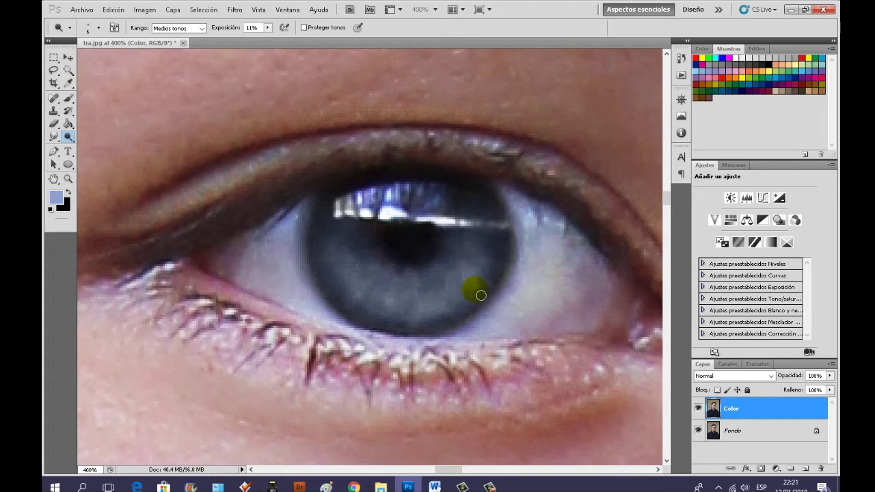
{"action": "left_click_drag", "start_coordinate": [68, 137], "coordinate": [110, 150]}
{"action": "left_click", "coordinate": [99, 27]}
{"action": "left_click", "coordinate": [377, 282]}
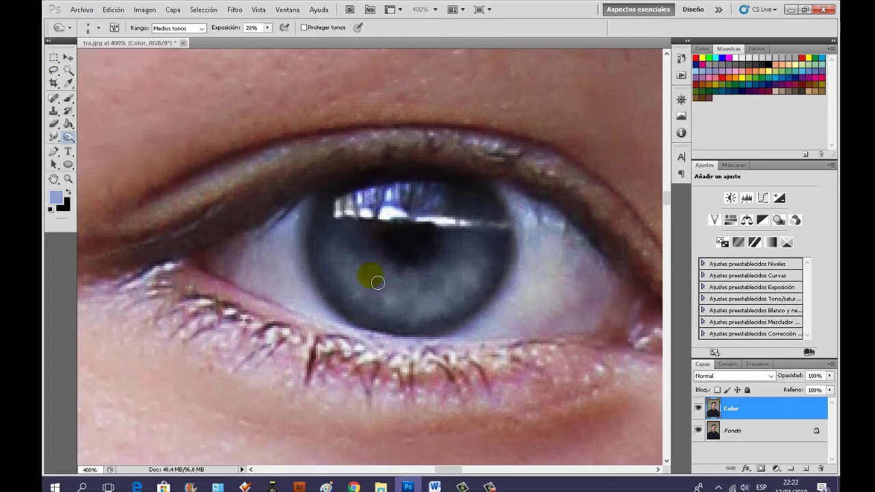
Burn the iris around the pupil and rim, reselect the Burn tool, and fit the photo on screen
{"action": "mouse_move", "coordinate": [378, 283]}
{"action": "left_mouse_down"}
{"action": "mouse_move", "coordinate": [459, 284]}
{"action": "mouse_move", "coordinate": [440, 290]}
{"action": "mouse_move", "coordinate": [332, 247]}
{"action": "left_mouse_up"}
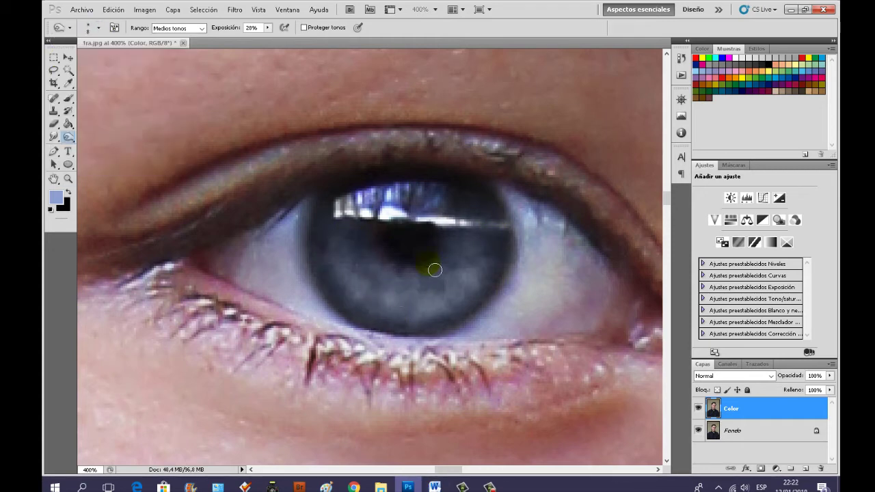
{"action": "mouse_move", "coordinate": [435, 270]}
{"action": "left_mouse_down"}
{"action": "mouse_move", "coordinate": [389, 301]}
{"action": "mouse_move", "coordinate": [469, 432]}
{"action": "left_mouse_up"}
{"action": "scroll", "coordinate": [599, 248], "scroll_direction": "up", "scroll_amount": 3}
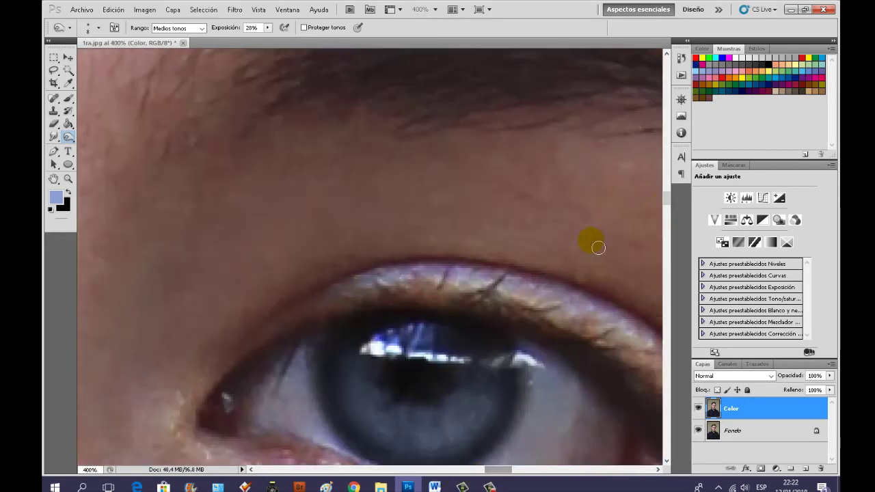
{"action": "scroll", "coordinate": [599, 247], "scroll_direction": "down", "scroll_amount": 3}
{"action": "left_click", "coordinate": [69, 136]}
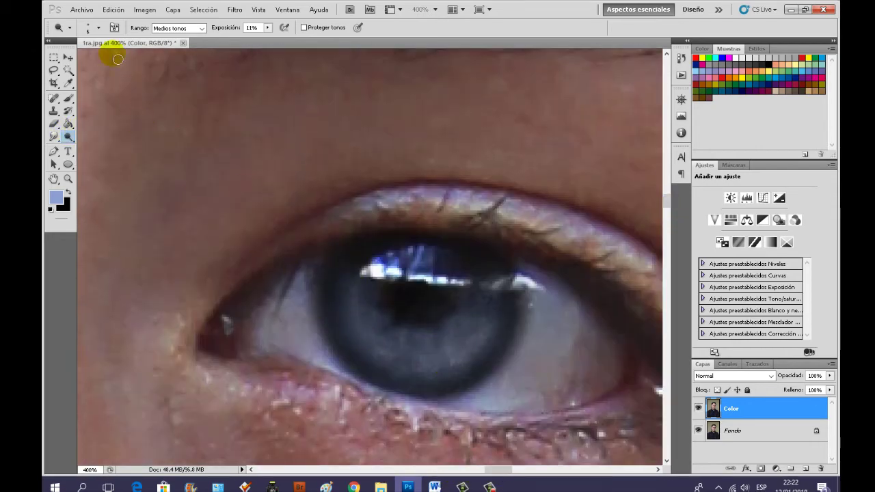
{"action": "right_click", "coordinate": [68, 137]}
{"action": "left_click", "coordinate": [89, 144]}
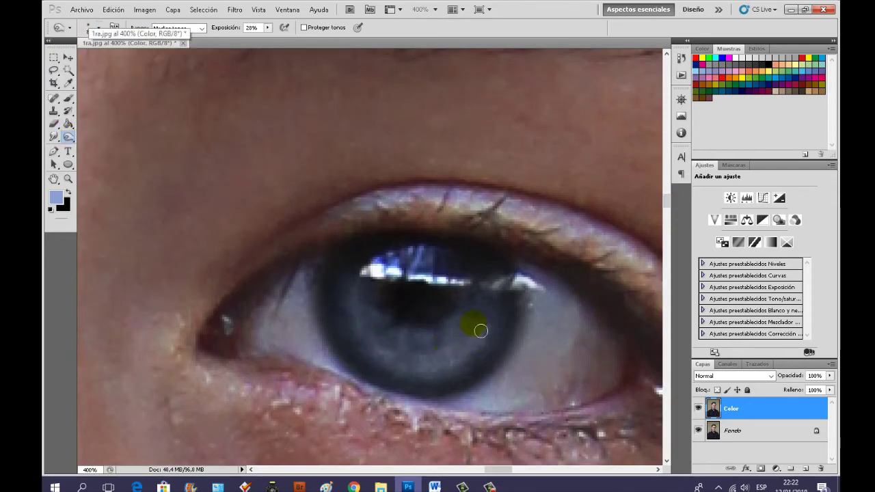
{"action": "key", "text": "ctrl+0"}
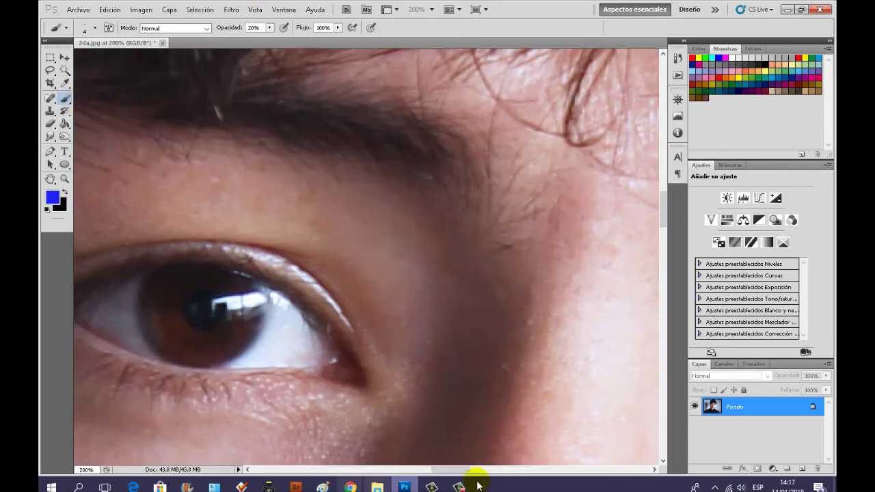
Pan the 2da.jpg canvas with the Hand tool
{"action": "left_click_drag", "start_coordinate": [458, 472], "coordinate": [446, 470]}
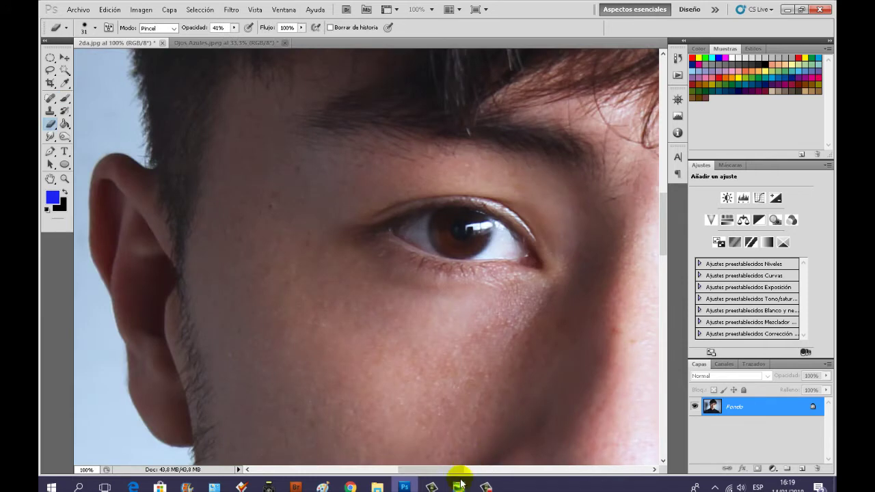
Show the Ojo azul reference in Windows Photo Viewer, move it aside, then close it
{"action": "left_click", "coordinate": [460, 486]}
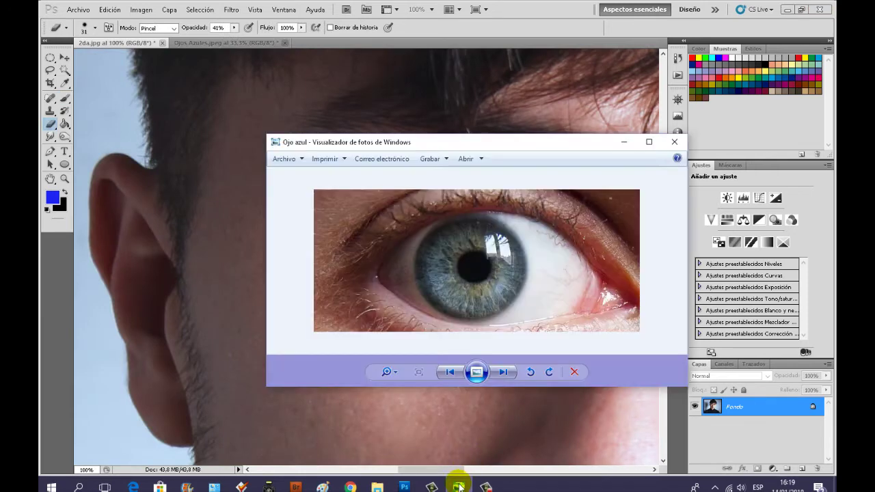
{"action": "mouse_move", "coordinate": [487, 143]}
{"action": "left_mouse_down"}
{"action": "mouse_move", "coordinate": [402, 144]}
{"action": "mouse_move", "coordinate": [361, 270]}
{"action": "left_mouse_up"}
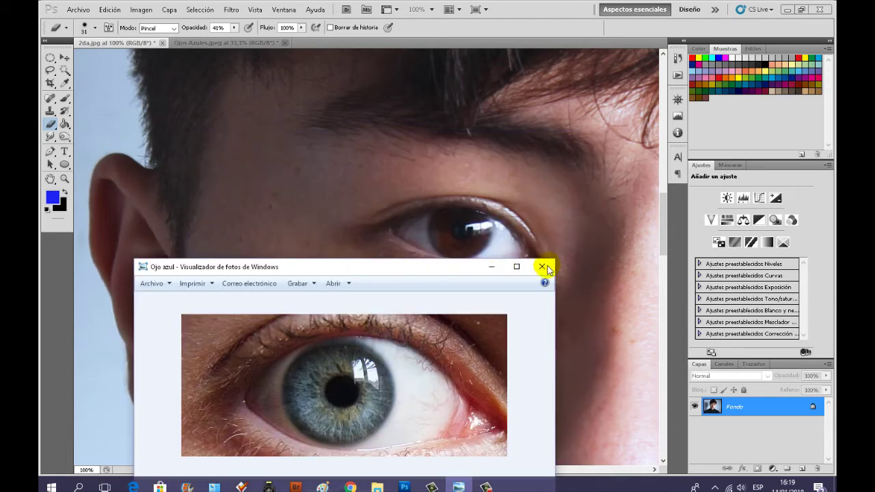
{"action": "left_click", "coordinate": [543, 266]}
Drag Ojo azul from File Explorer into Photoshop and drop it on the portrait
{"action": "left_click", "coordinate": [378, 487]}
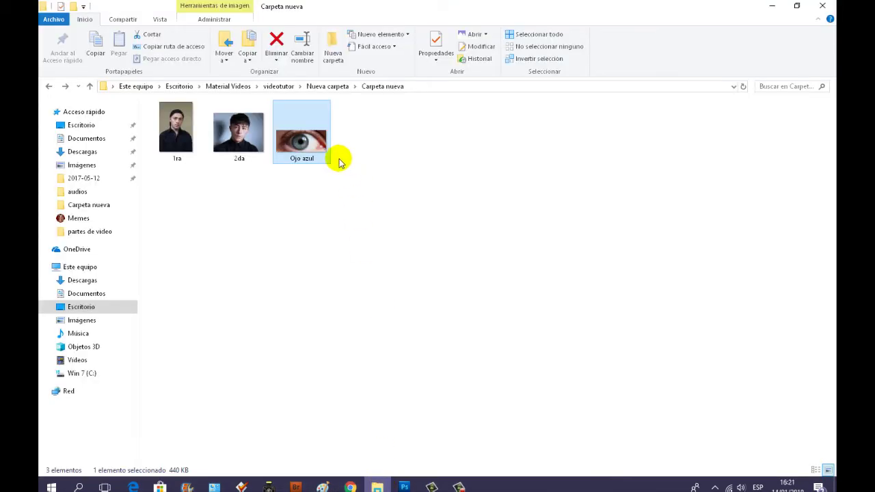
{"action": "left_click_drag", "start_coordinate": [311, 159], "coordinate": [419, 465]}
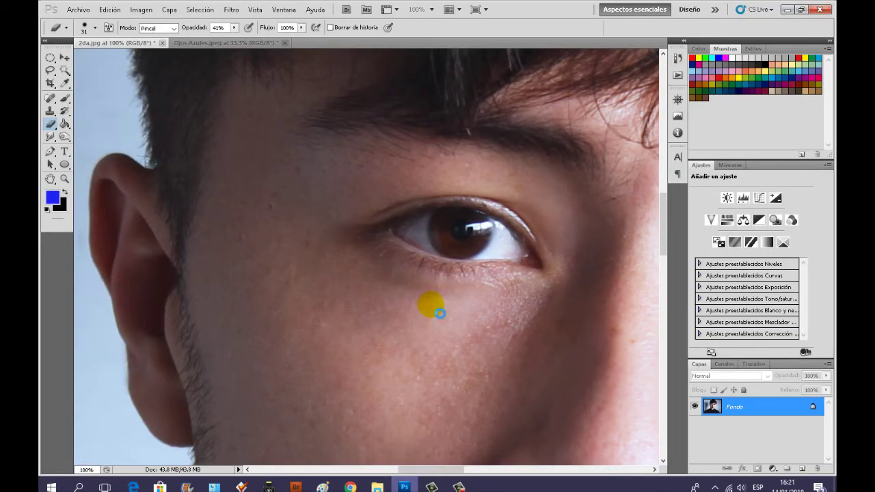
{"action": "left_click_drag", "start_coordinate": [419, 465], "coordinate": [433, 308]}
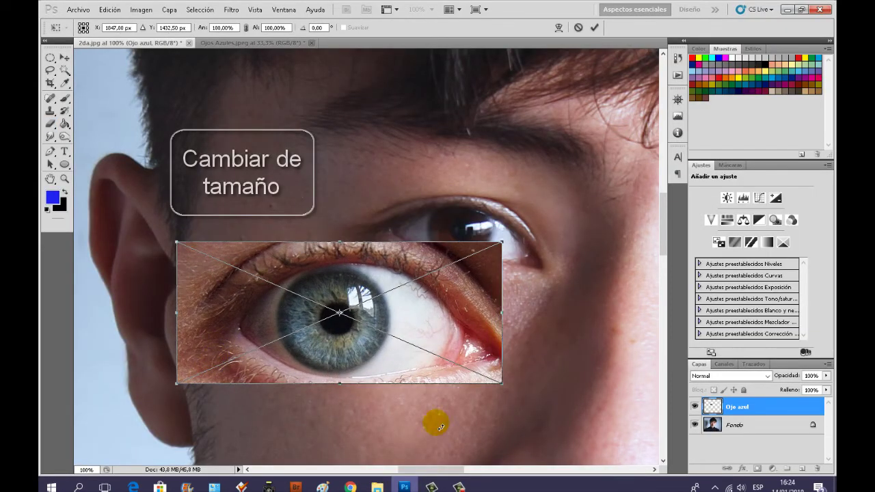
Scale the Ojo azul image to about 57%, commit it, and rasterize its layer
{"action": "left_click_drag", "start_coordinate": [507, 388], "coordinate": [359, 343]}
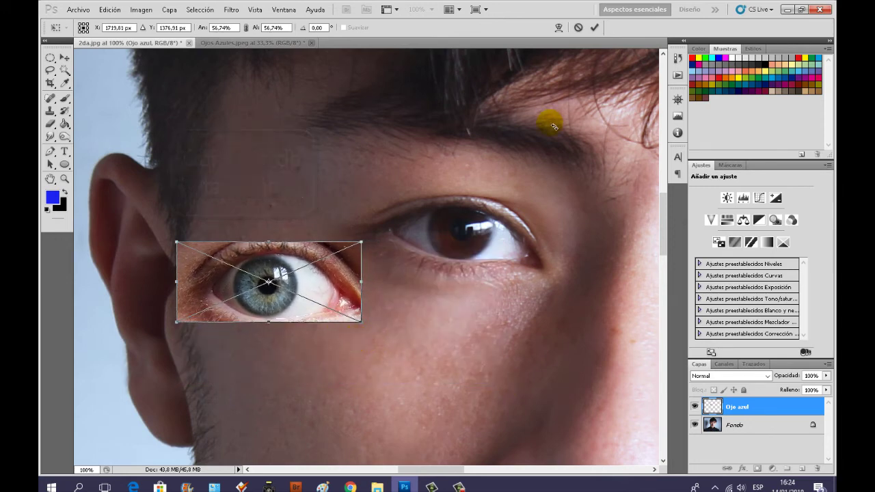
{"action": "left_click", "coordinate": [596, 28]}
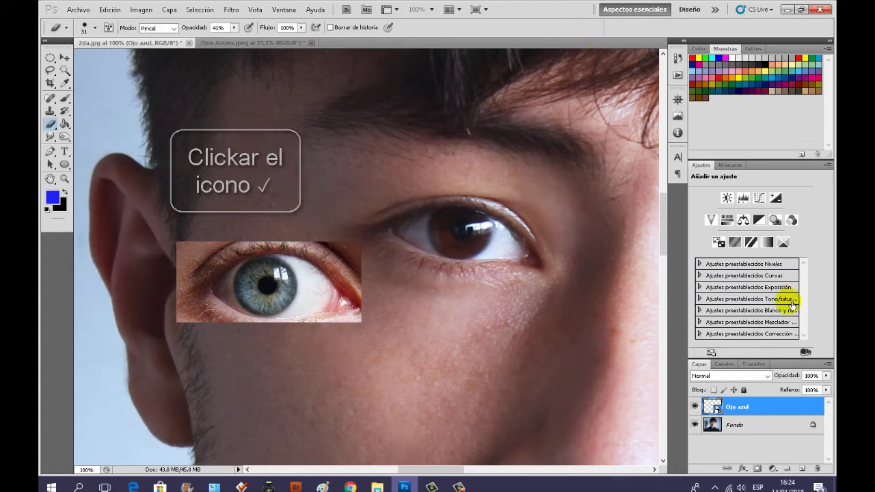
{"action": "right_click", "coordinate": [752, 413]}
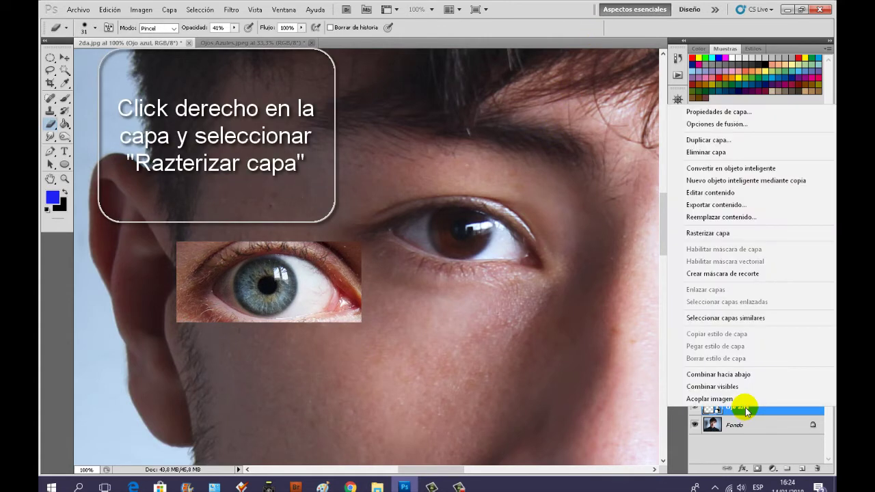
{"action": "left_click", "coordinate": [709, 233]}
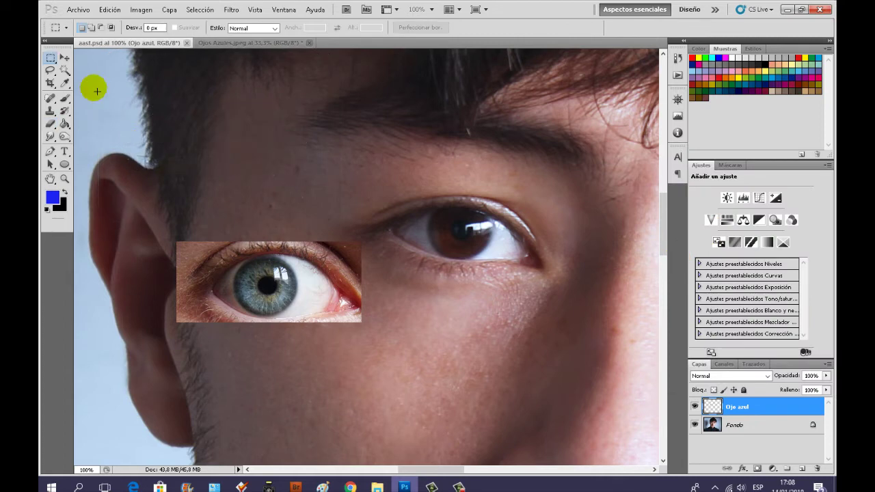
Cut a circle around the blue iris with the Elliptical Marquee and paste it as Capa 1
{"action": "right_click", "coordinate": [53, 62]}
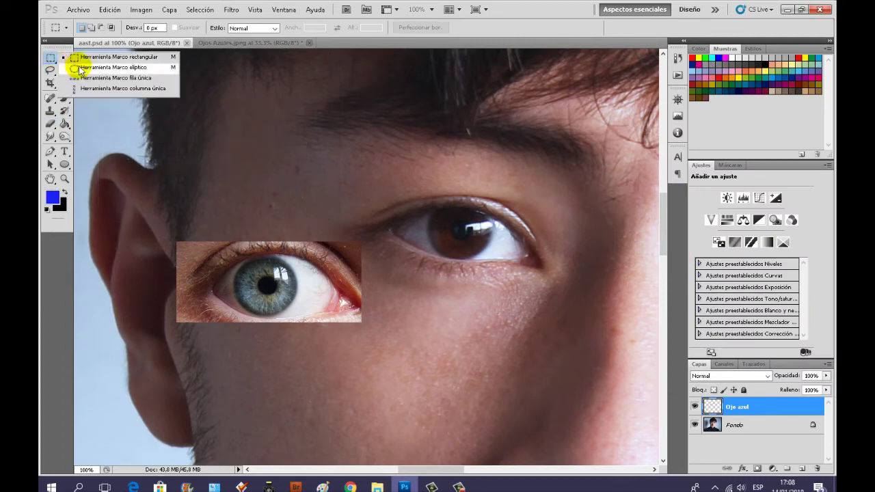
{"action": "left_click", "coordinate": [81, 69]}
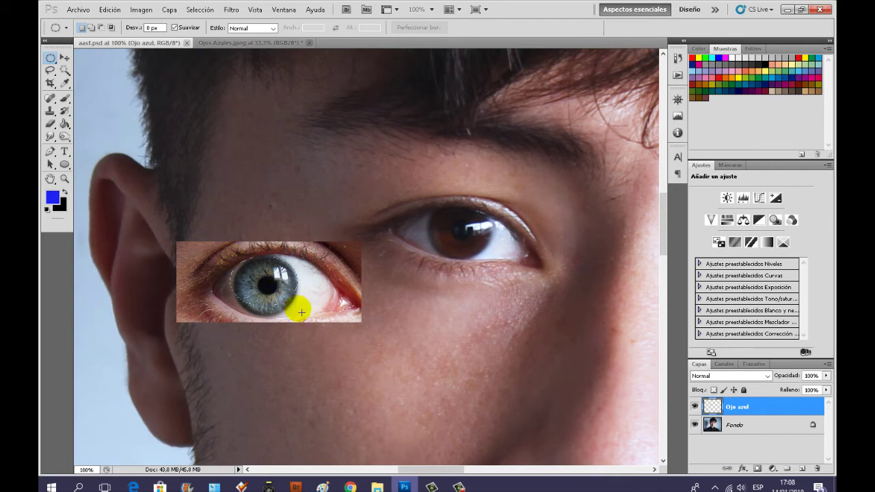
{"action": "left_click_drag", "start_coordinate": [301, 313], "coordinate": [301, 321]}
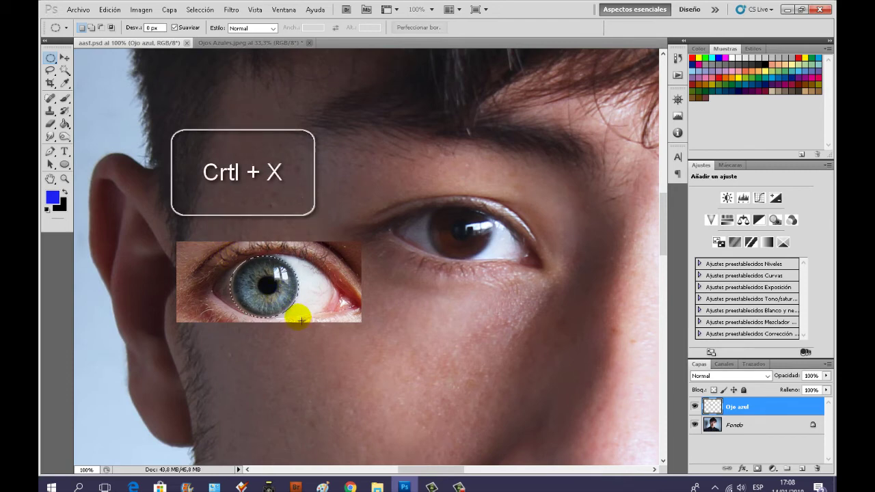
{"action": "key", "text": "ctrl+x"}
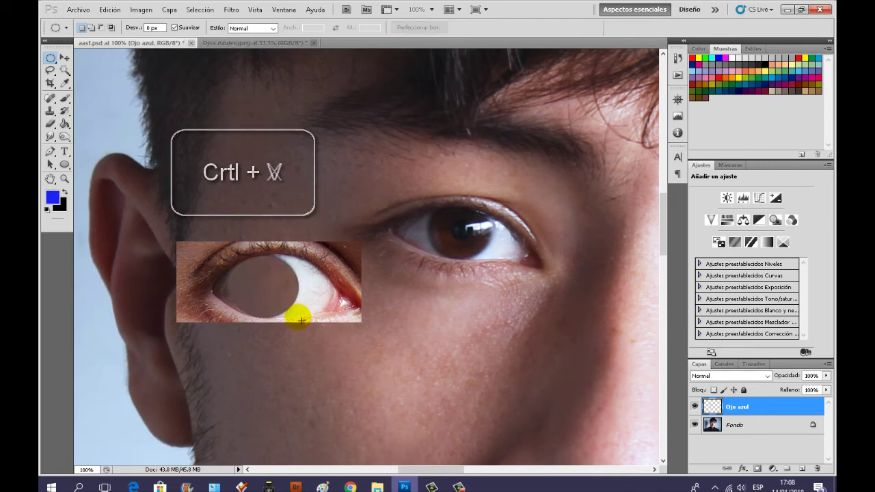
{"action": "key", "text": "ctrl+v"}
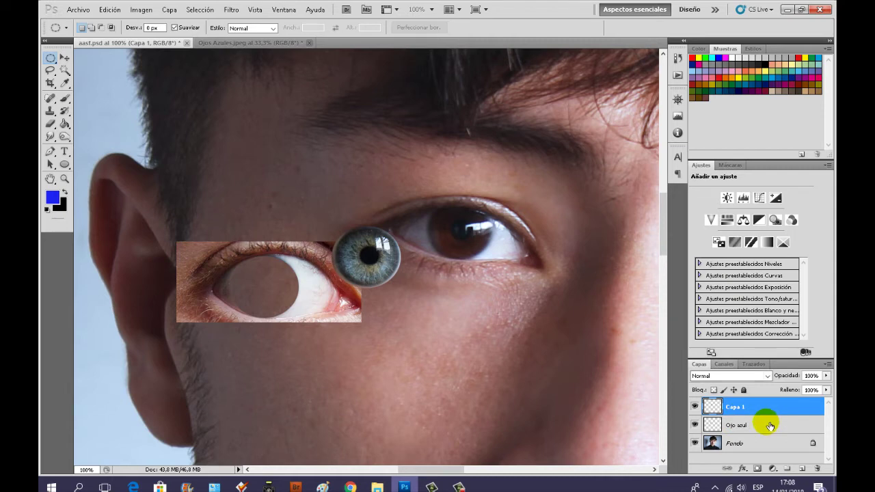
Delete the Ojo azul layer, then move Capa 1 onto the brown eye and shrink it slightly
{"action": "left_click", "coordinate": [770, 426]}
{"action": "key", "text": "Delete"}
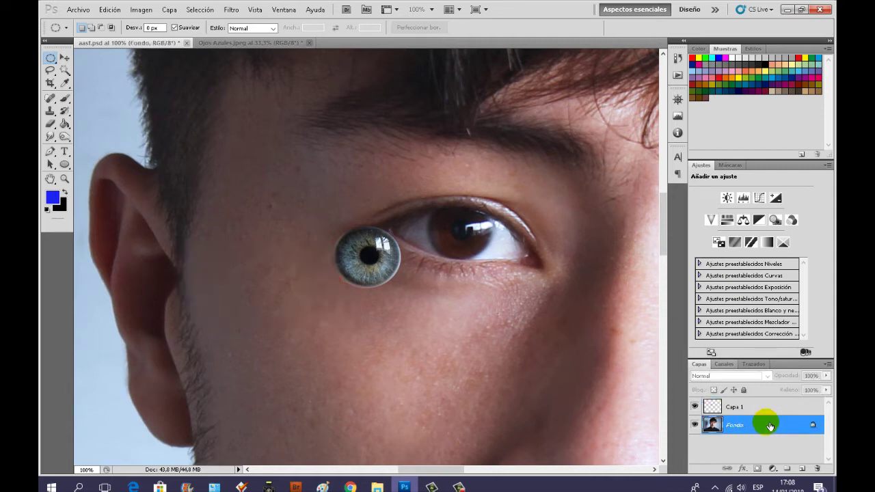
{"action": "left_click", "coordinate": [785, 411]}
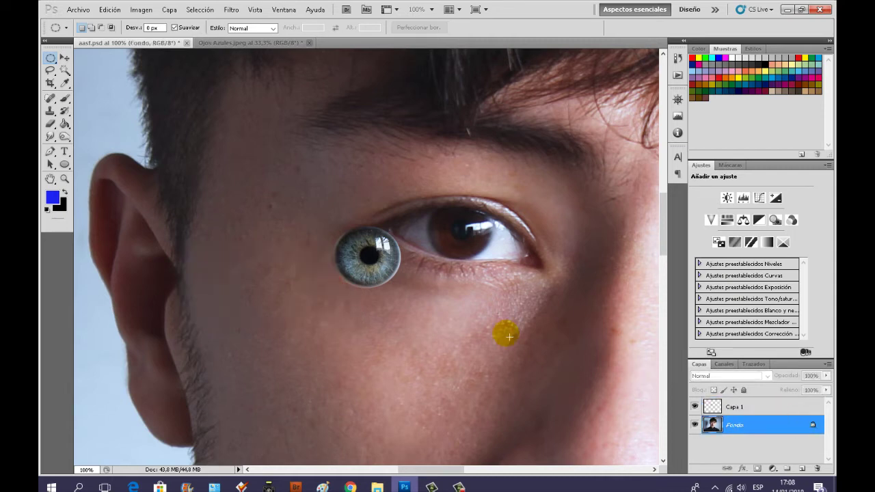
{"action": "left_click", "coordinate": [64, 57]}
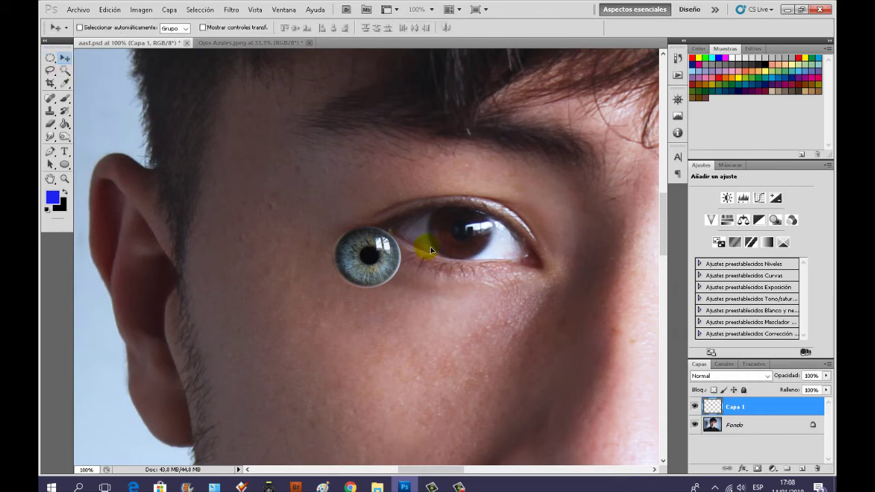
{"action": "left_click_drag", "start_coordinate": [424, 247], "coordinate": [477, 235]}
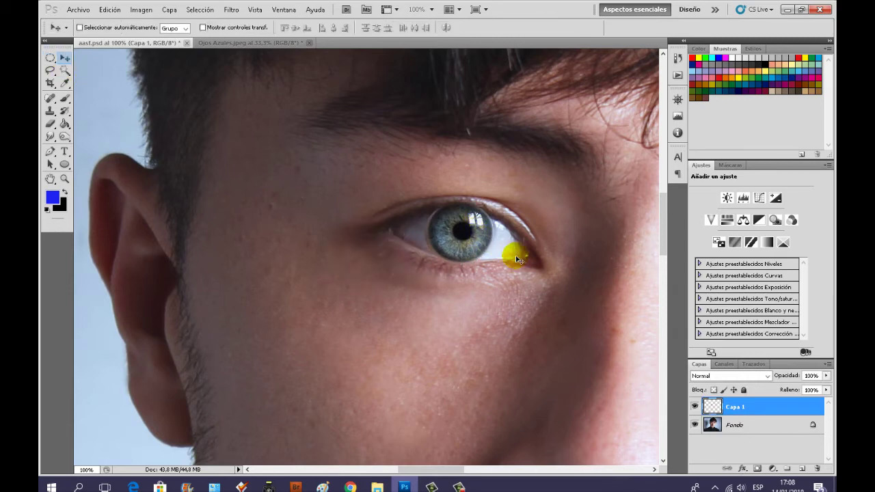
{"action": "key", "text": "ctrl+t"}
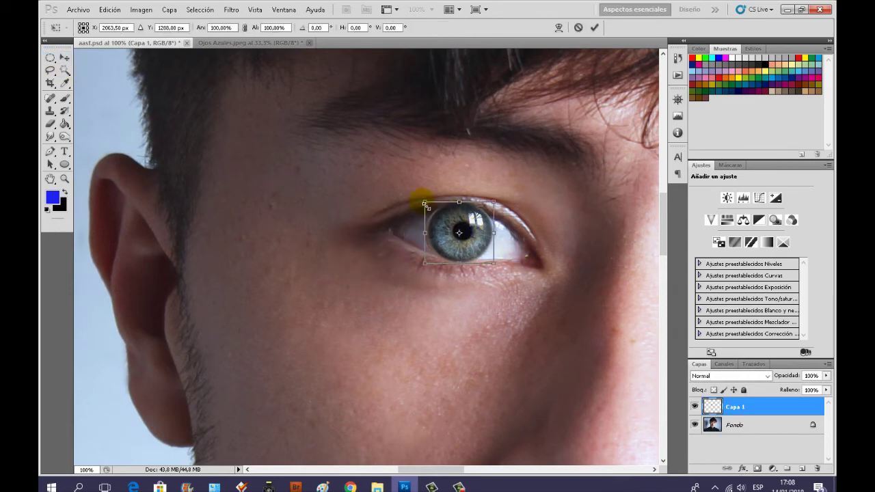
{"action": "left_click_drag", "start_coordinate": [425, 204], "coordinate": [427, 206]}
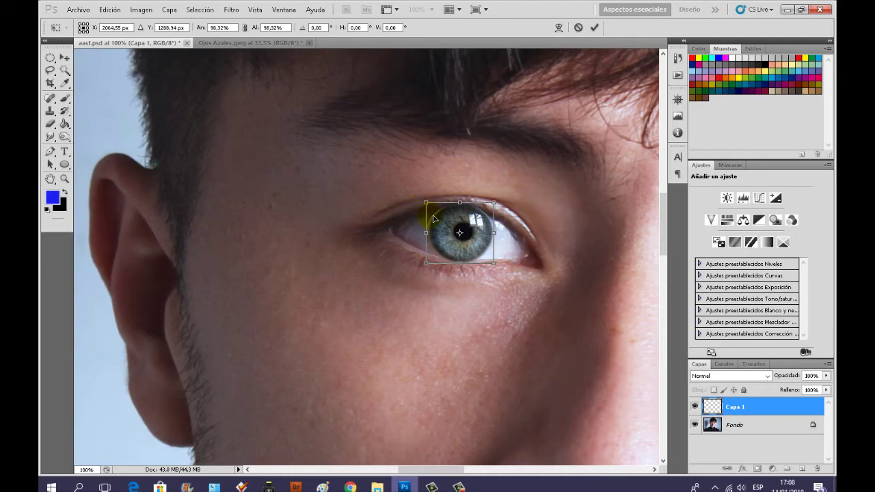
{"action": "key", "text": "Return"}
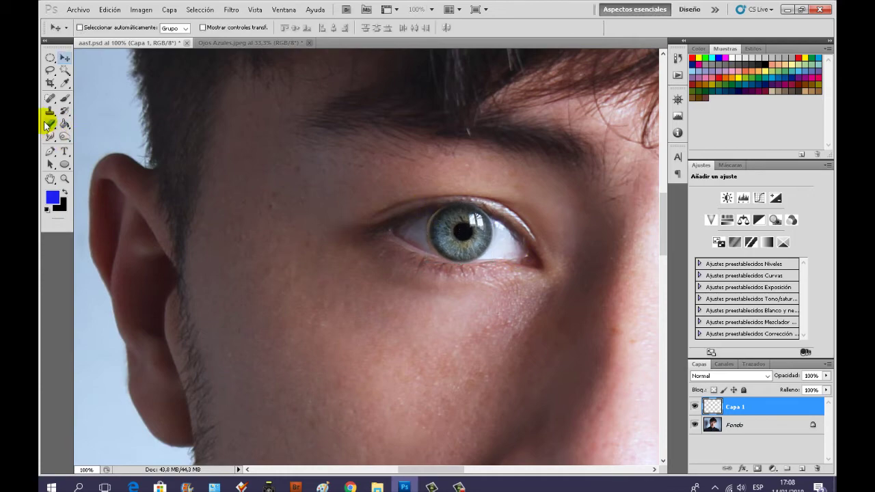
Set the Eraser to 40% opacity and 60% hardness, zoomed to 200% on the eye
{"action": "left_click", "coordinate": [48, 124]}
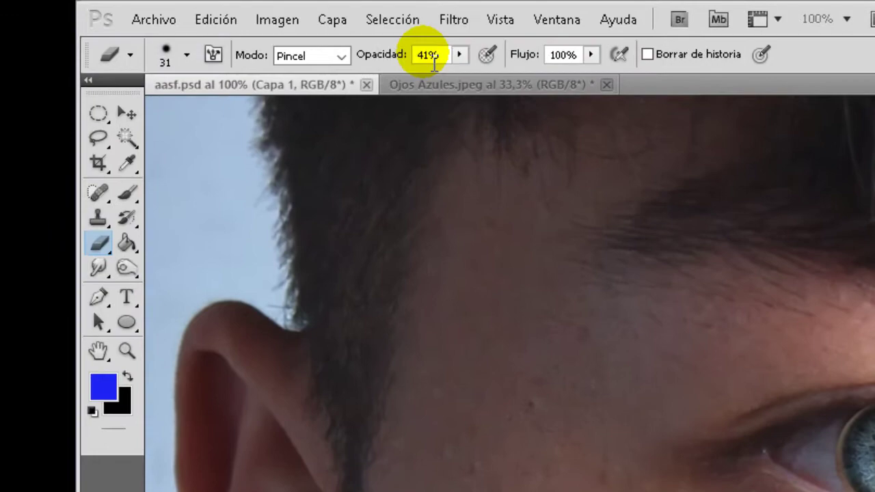
{"action": "double_click", "coordinate": [433, 63]}
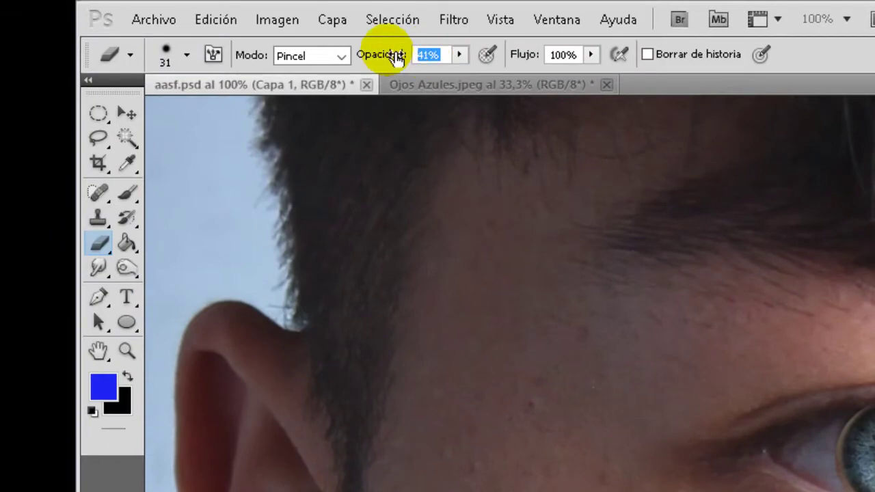
{"action": "type", "text": "40"}
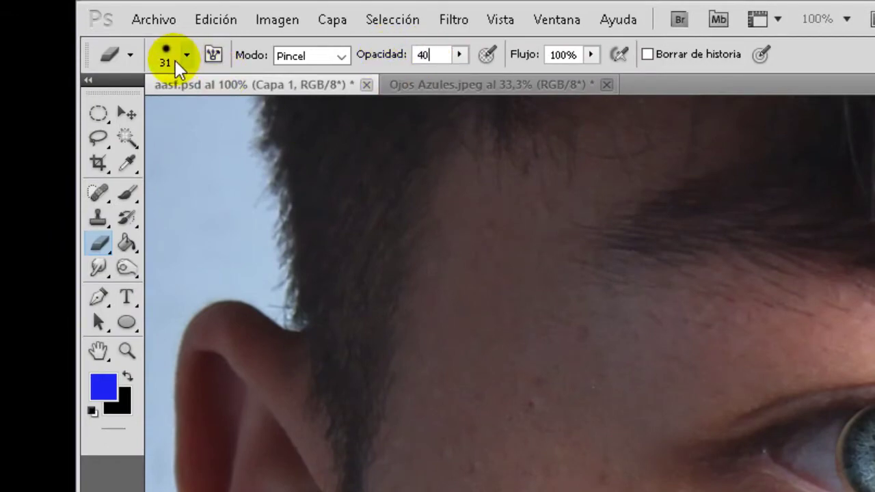
{"action": "left_click", "coordinate": [186, 55]}
{"action": "double_click", "coordinate": [288, 138]}
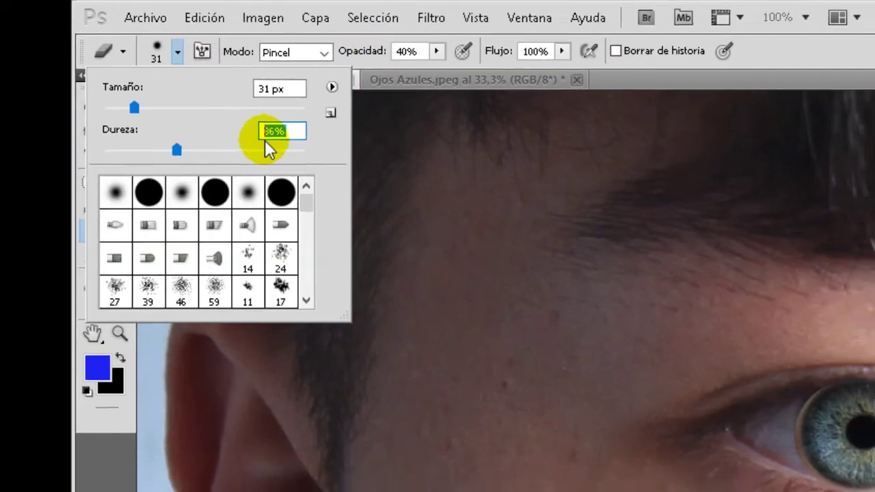
{"action": "type", "text": "60"}
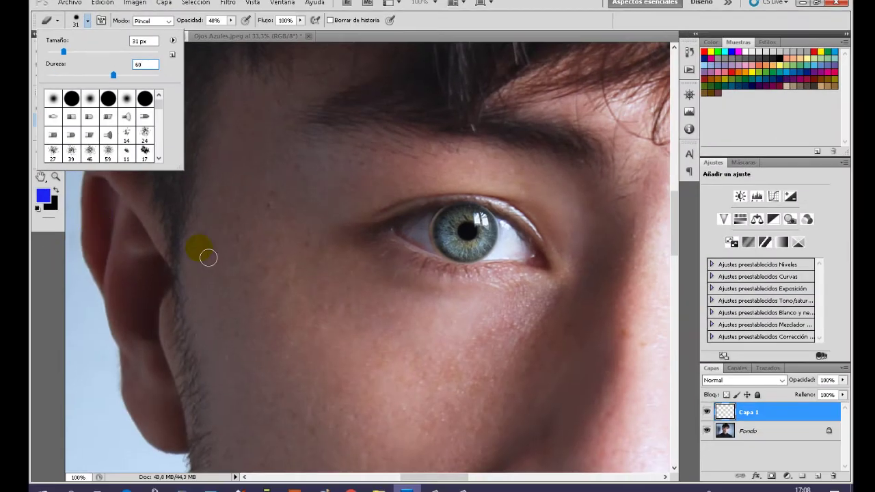
{"action": "key", "text": "Return"}
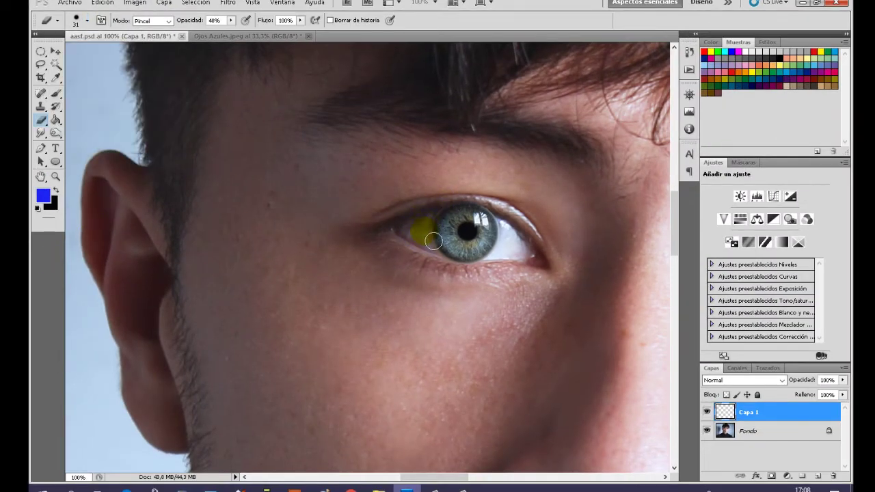
{"action": "left_click", "coordinate": [435, 4]}
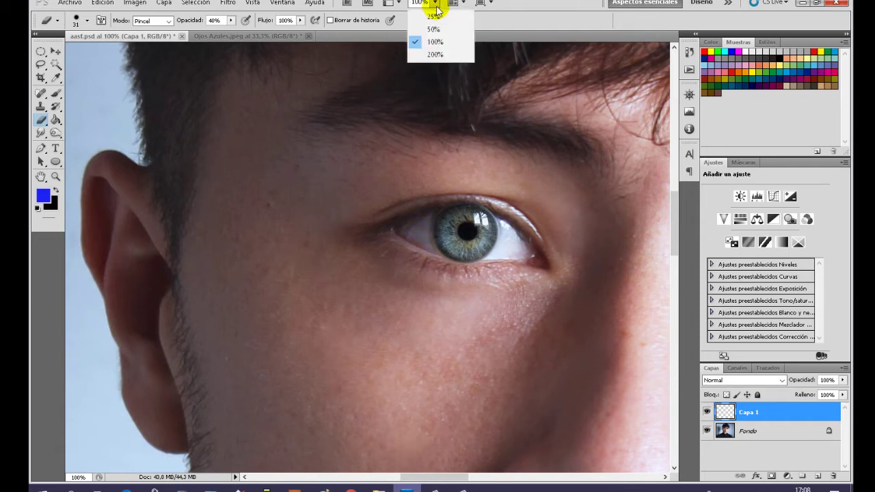
{"action": "left_click", "coordinate": [434, 53]}
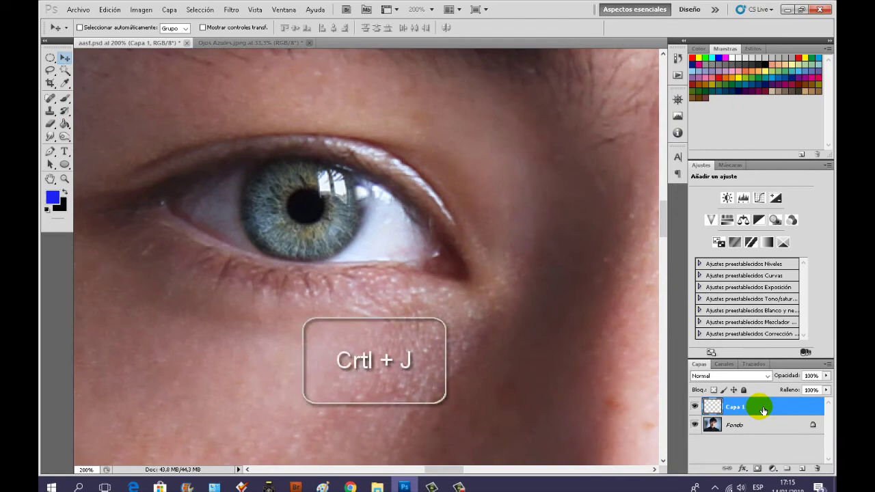
Duplicate the blue iris as Capa 1 copia, move it onto the second eye, and start a free transform
{"action": "key", "text": "ctrl+j"}
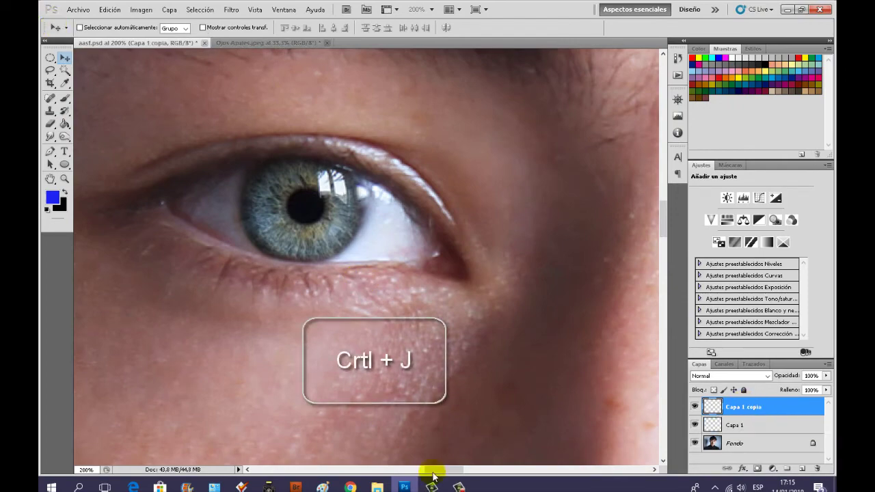
{"action": "left_click_drag", "start_coordinate": [430, 471], "coordinate": [438, 472]}
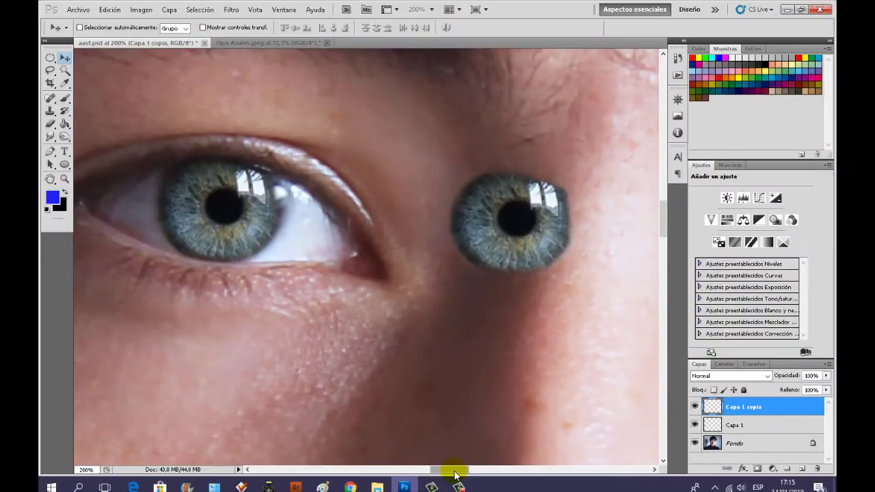
{"action": "left_click_drag", "start_coordinate": [453, 470], "coordinate": [462, 470]}
{"action": "left_click_drag", "start_coordinate": [212, 225], "coordinate": [558, 415]}
{"action": "left_click_drag", "start_coordinate": [471, 470], "coordinate": [479, 470]}
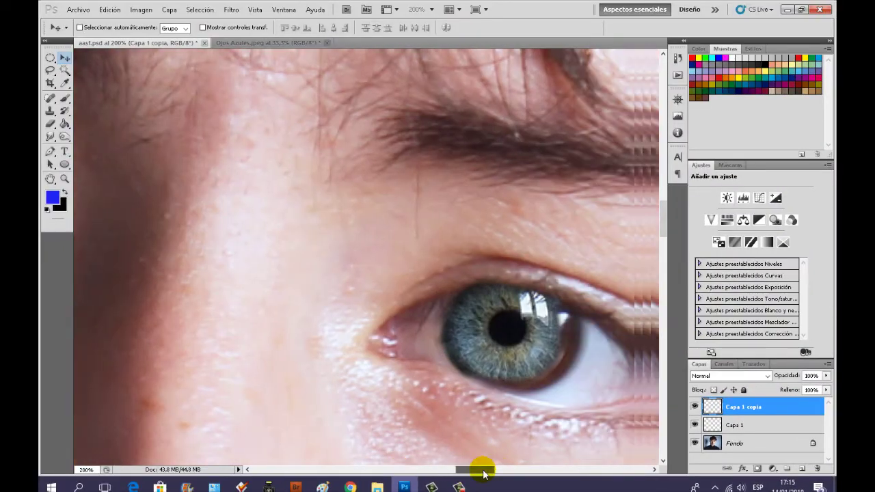
{"action": "mouse_move", "coordinate": [481, 357]}
{"action": "left_mouse_down"}
{"action": "mouse_move", "coordinate": [506, 368]}
{"action": "mouse_move", "coordinate": [497, 364]}
{"action": "left_mouse_up"}
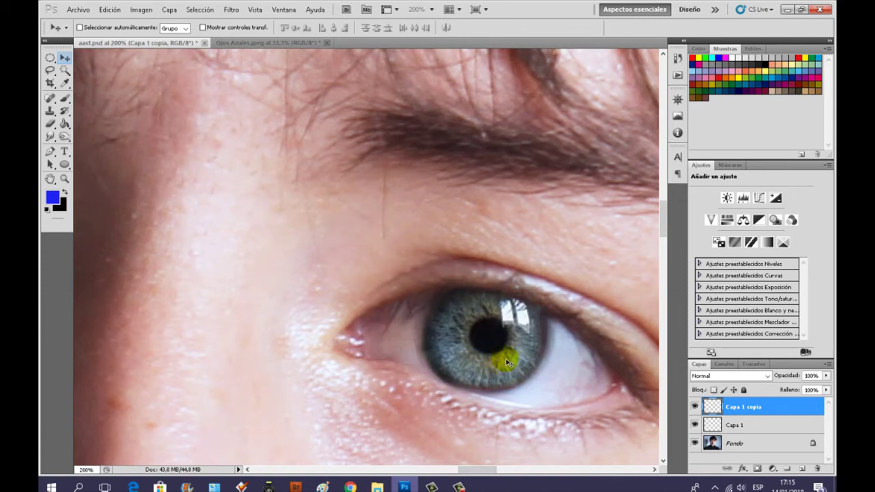
{"action": "key", "text": "ctrl+t"}
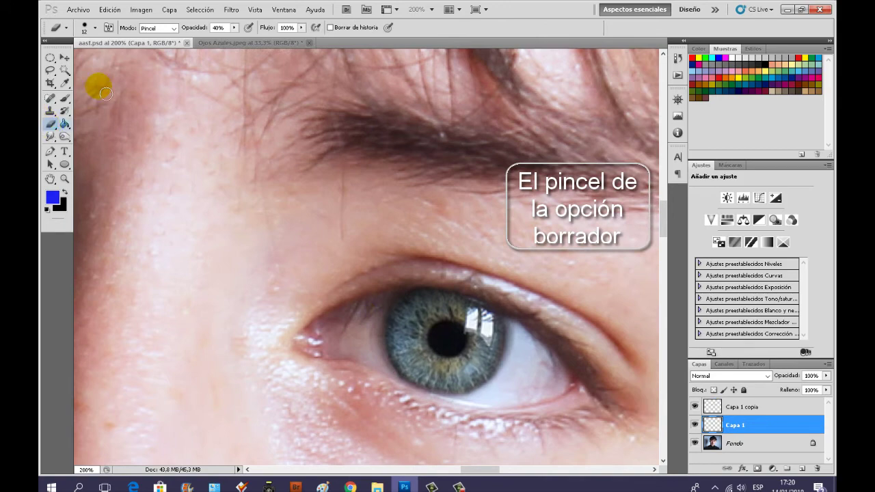
Set the Eraser's Opacidad to 30%
{"action": "left_click", "coordinate": [95, 28]}
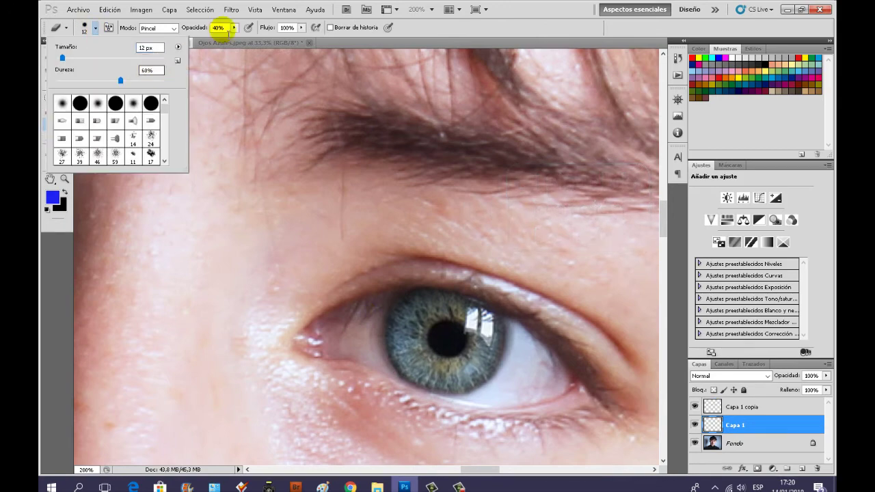
{"action": "left_click", "coordinate": [225, 28]}
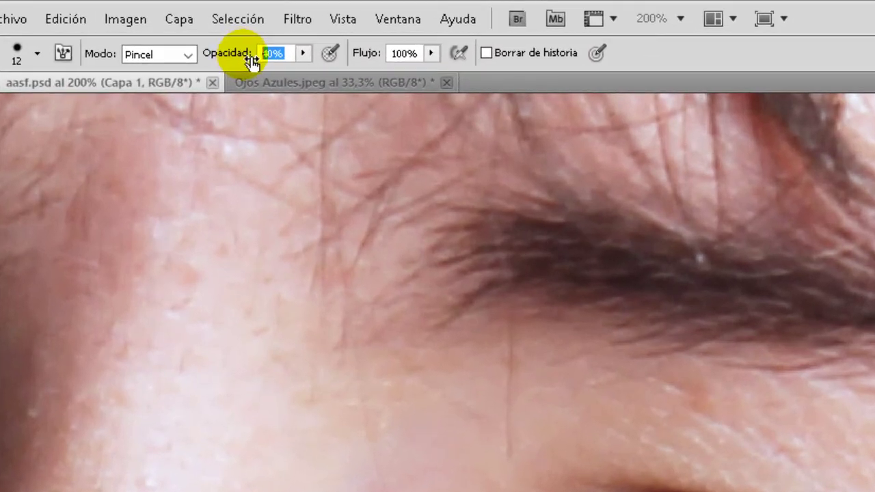
{"action": "type", "text": "30"}
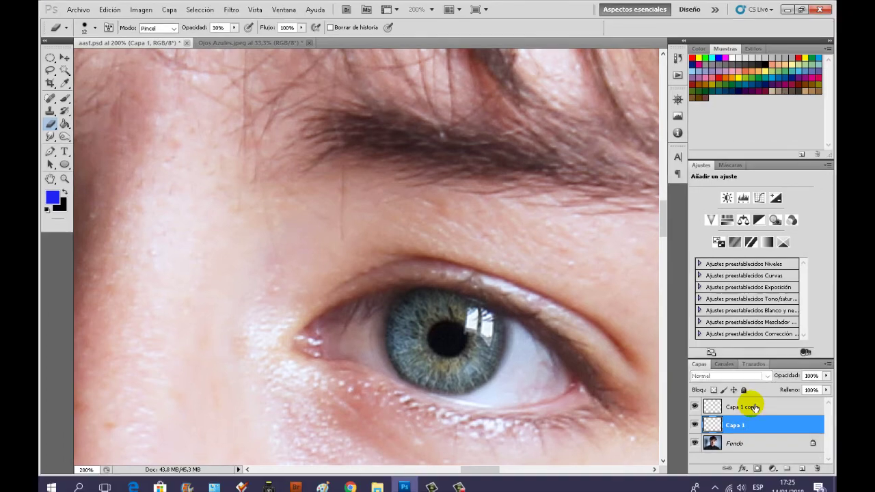
Lower the Capa 1 copia layer opacity to 47%
{"action": "left_click", "coordinate": [748, 413]}
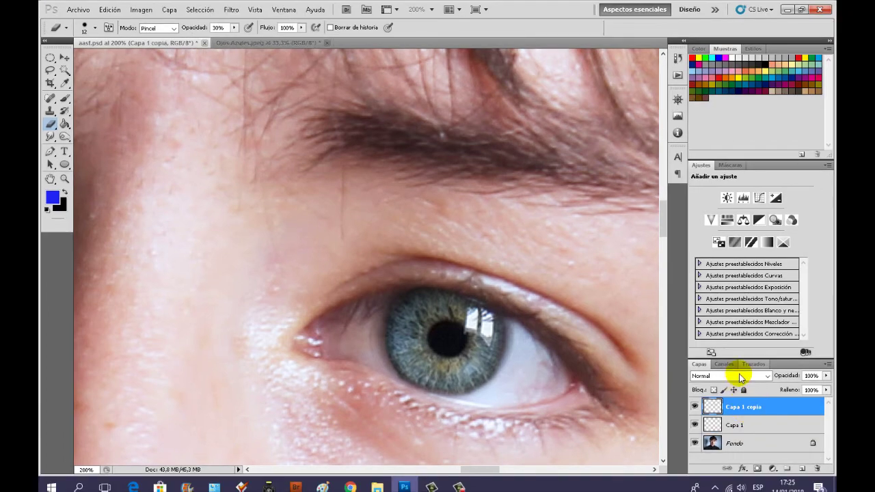
{"action": "left_click", "coordinate": [741, 377]}
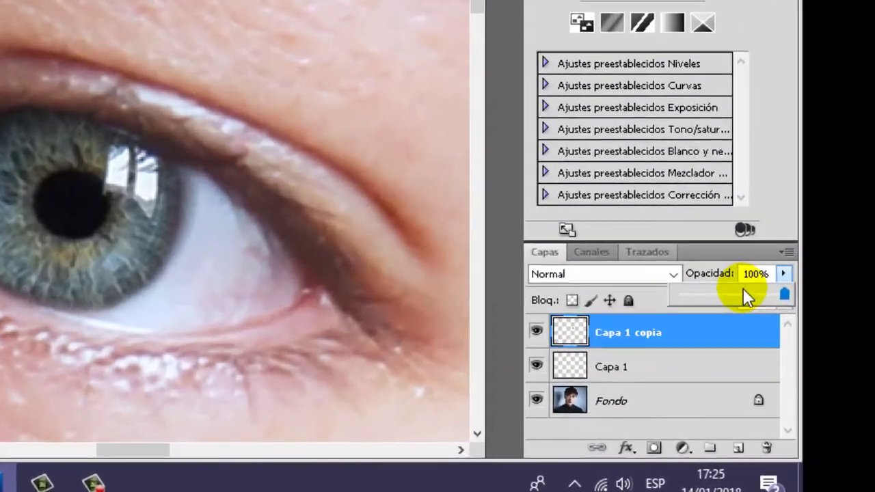
{"action": "left_click_drag", "start_coordinate": [826, 375], "coordinate": [800, 390]}
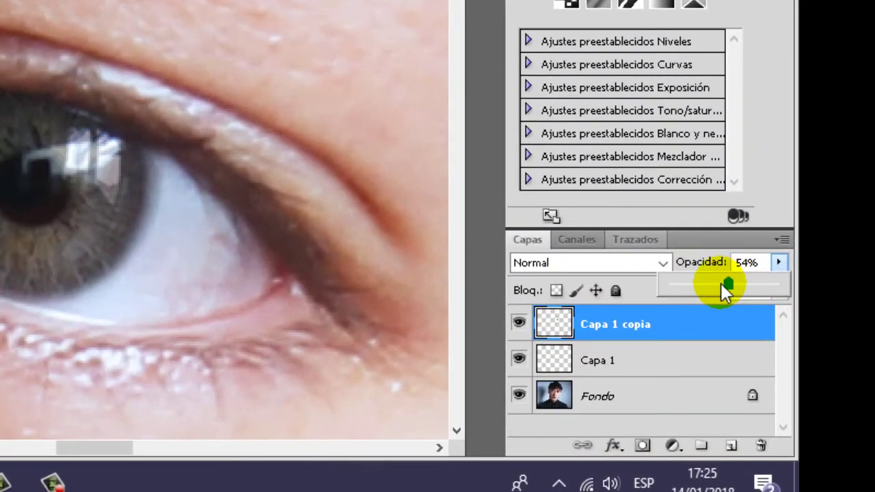
{"action": "left_click_drag", "start_coordinate": [725, 291], "coordinate": [722, 288]}
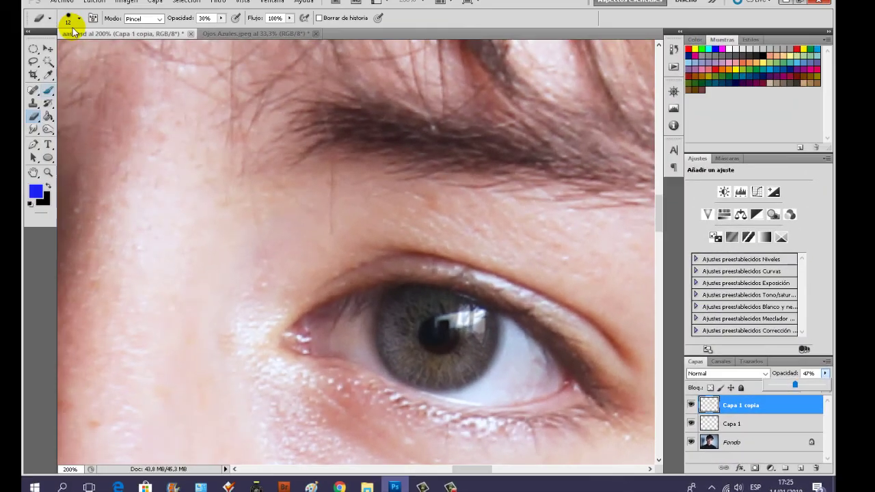
{"action": "left_click", "coordinate": [73, 31]}
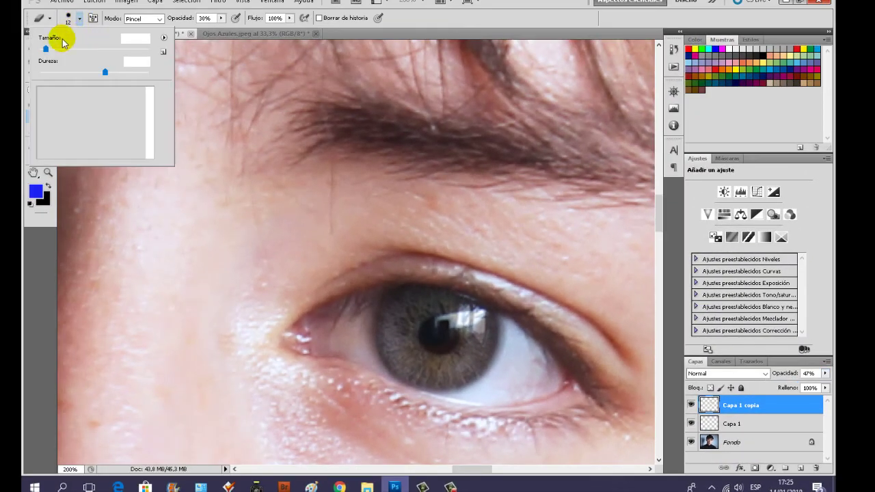
Zoom in, erase the pasted reflection on Capa 1 copia, and restore it to 100% opacity
{"action": "left_click", "coordinate": [69, 18]}
{"action": "left_click", "coordinate": [424, 3]}
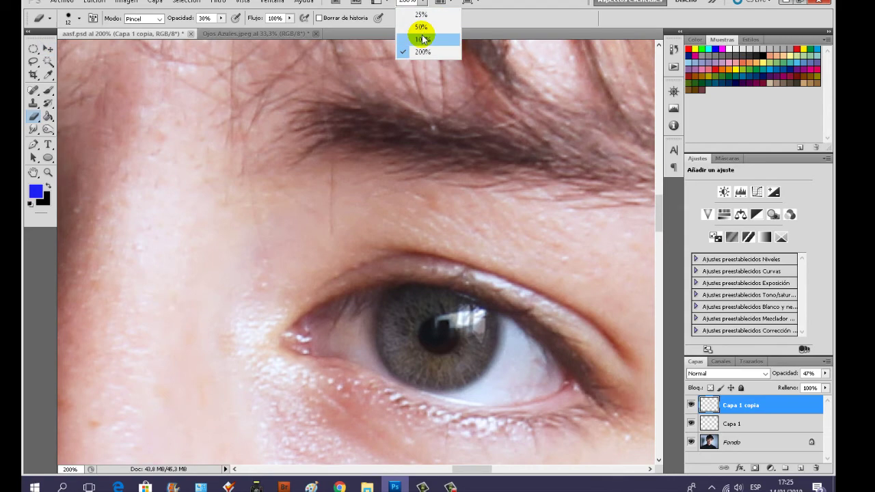
{"action": "left_click", "coordinate": [407, 3]}
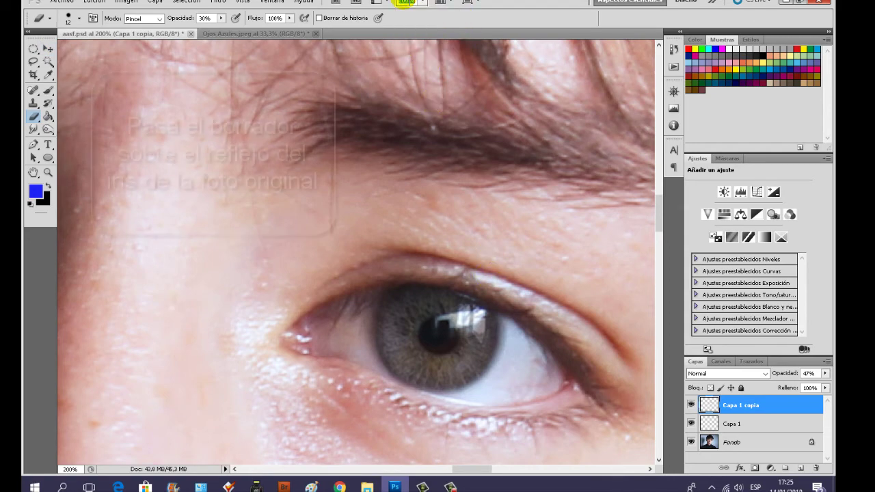
{"action": "key", "text": "ctrl+plus"}
{"action": "left_click_drag", "start_coordinate": [470, 472], "coordinate": [485, 472]}
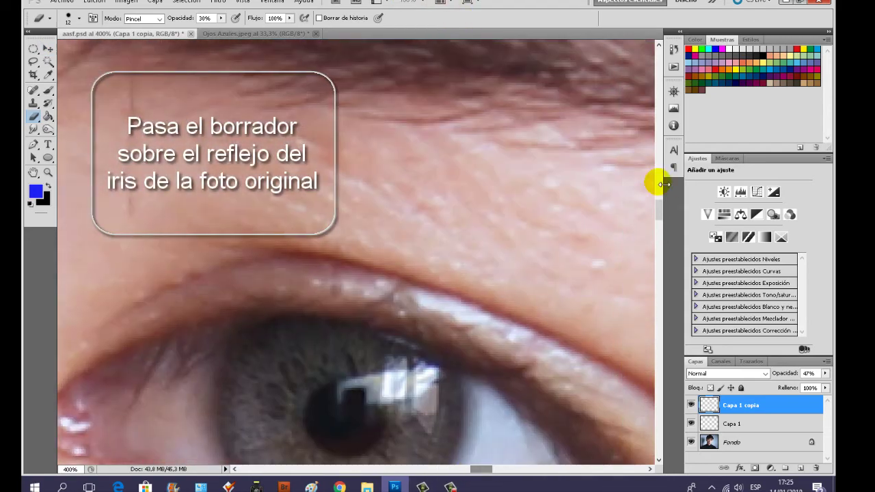
{"action": "left_click_drag", "start_coordinate": [659, 205], "coordinate": [660, 215]}
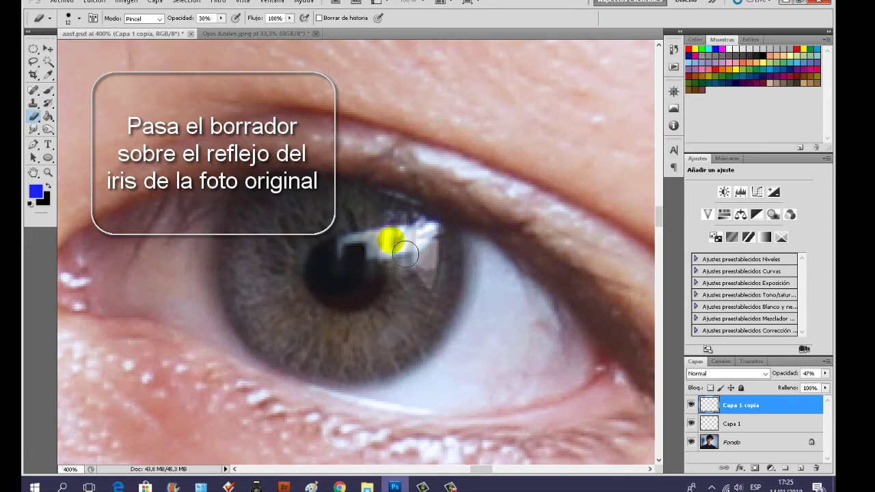
{"action": "mouse_move", "coordinate": [396, 260]}
{"action": "left_mouse_down"}
{"action": "mouse_move", "coordinate": [431, 244]}
{"action": "mouse_move", "coordinate": [388, 258]}
{"action": "mouse_move", "coordinate": [405, 234]}
{"action": "mouse_move", "coordinate": [420, 234]}
{"action": "left_mouse_up"}
{"action": "left_click", "coordinate": [826, 373]}
{"action": "left_click_drag", "start_coordinate": [826, 380], "coordinate": [829, 387]}
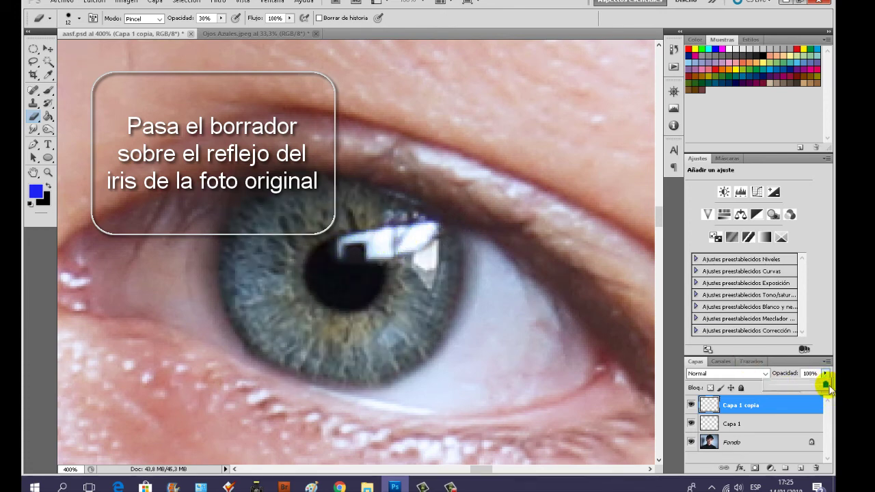
{"action": "mouse_move", "coordinate": [433, 258]}
{"action": "left_mouse_down"}
{"action": "mouse_move", "coordinate": [388, 255]}
{"action": "mouse_move", "coordinate": [401, 257]}
{"action": "mouse_move", "coordinate": [420, 234]}
{"action": "left_mouse_up"}
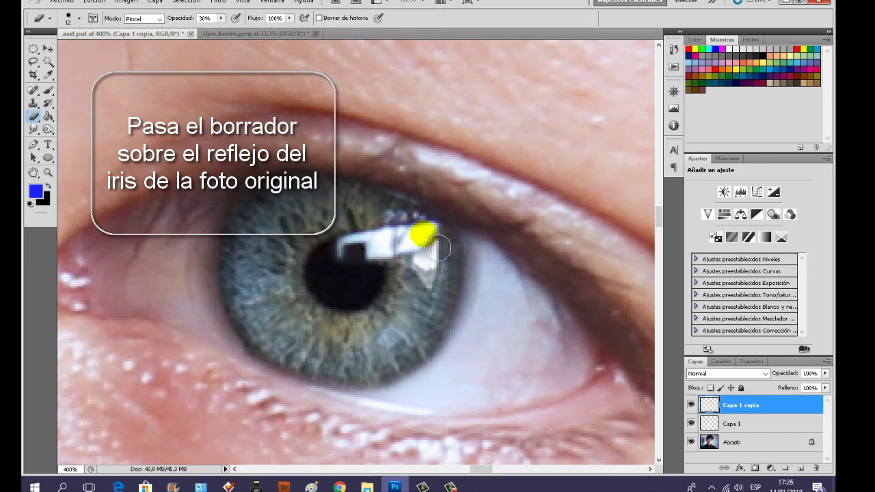
{"action": "mouse_move", "coordinate": [478, 469]}
{"action": "left_mouse_down"}
{"action": "mouse_move", "coordinate": [433, 472]}
{"action": "mouse_move", "coordinate": [650, 219]}
{"action": "mouse_move", "coordinate": [513, 404]}
{"action": "left_mouse_up"}
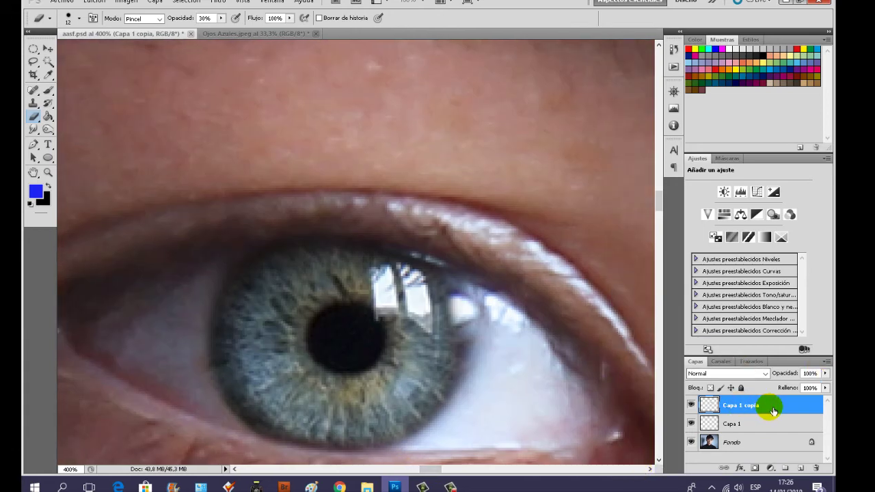
Drop Capa 1 to 55% opacity, erase its pasted reflection, then restore 100%
{"action": "left_click", "coordinate": [739, 423]}
{"action": "left_click_drag", "start_coordinate": [825, 373], "coordinate": [800, 384]}
{"action": "mouse_move", "coordinate": [430, 321]}
{"action": "left_mouse_down"}
{"action": "mouse_move", "coordinate": [415, 330]}
{"action": "mouse_move", "coordinate": [470, 322]}
{"action": "mouse_move", "coordinate": [369, 347]}
{"action": "mouse_move", "coordinate": [497, 322]}
{"action": "left_mouse_up"}
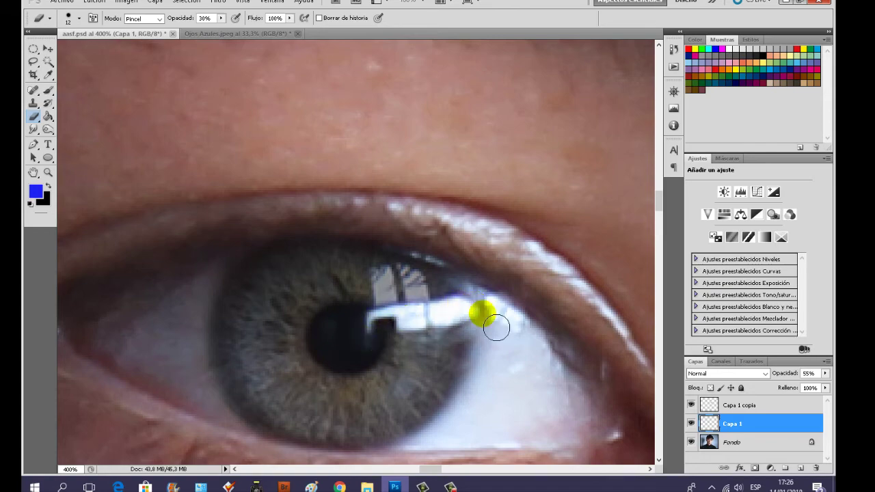
{"action": "left_click_drag", "start_coordinate": [827, 373], "coordinate": [827, 385]}
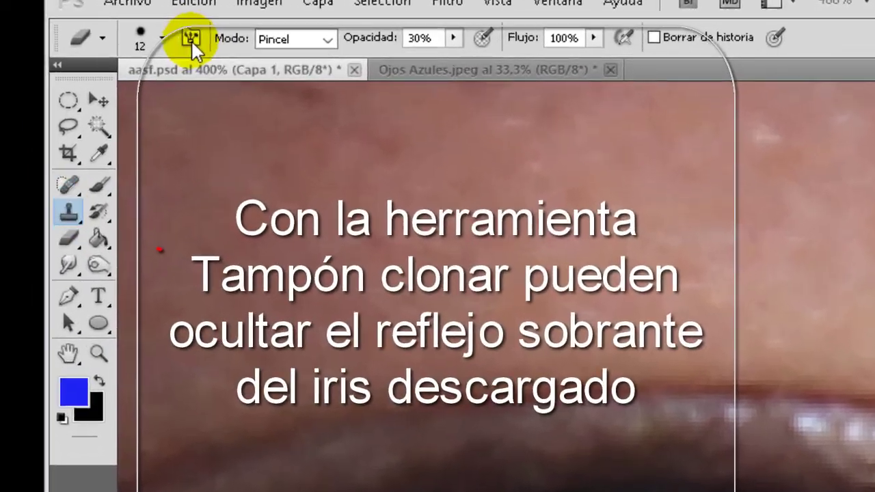
Shrink the Clone Stamp brush to a soft 12 px size
{"action": "left_click", "coordinate": [162, 38]}
{"action": "left_click", "coordinate": [138, 101]}
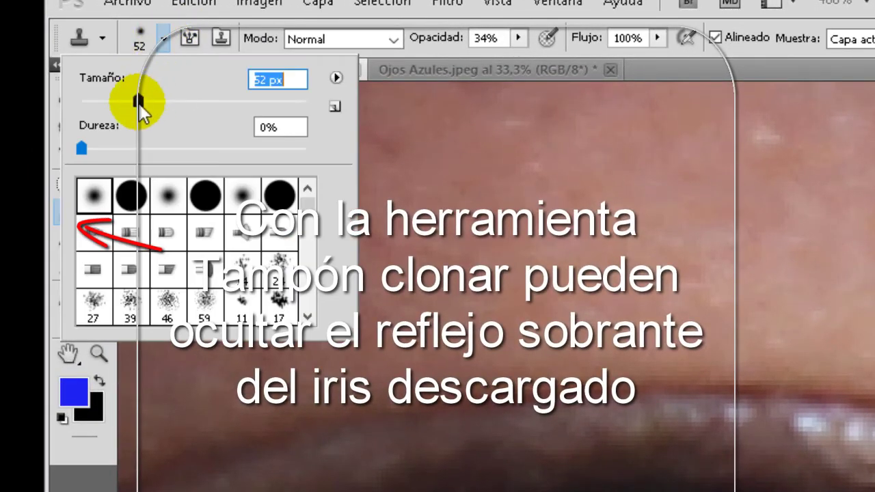
{"action": "left_click_drag", "start_coordinate": [139, 104], "coordinate": [130, 102]}
{"action": "left_click", "coordinate": [86, 486]}
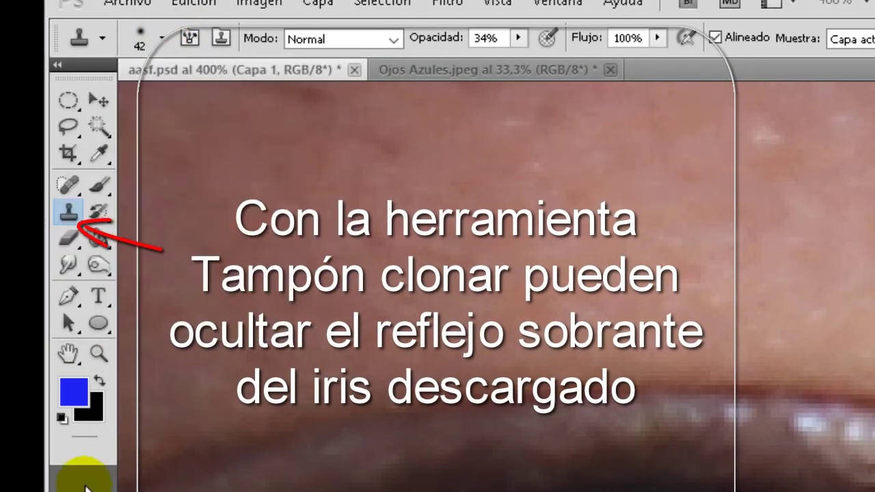
{"action": "left_click", "coordinate": [163, 39]}
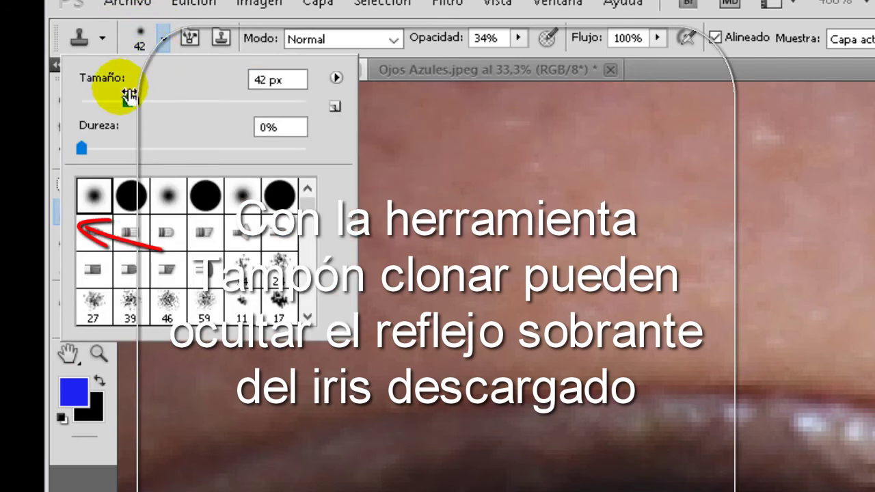
{"action": "left_click_drag", "start_coordinate": [128, 99], "coordinate": [106, 102]}
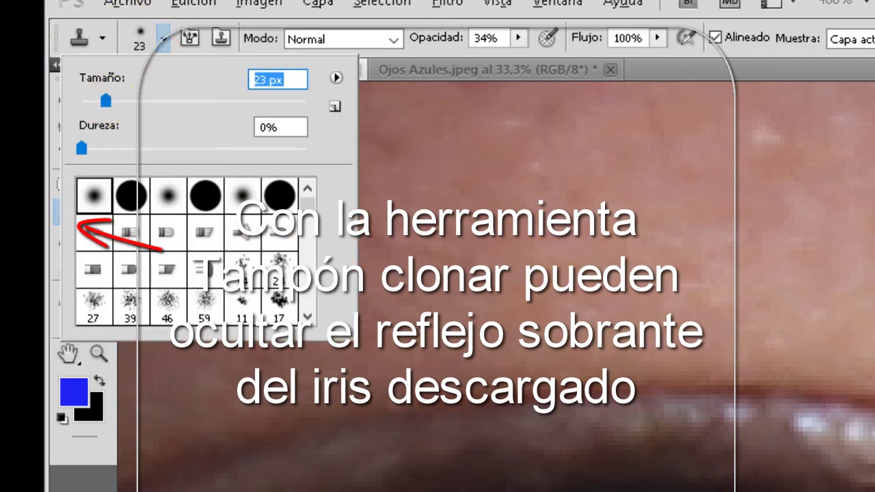
{"action": "key", "text": "Return"}
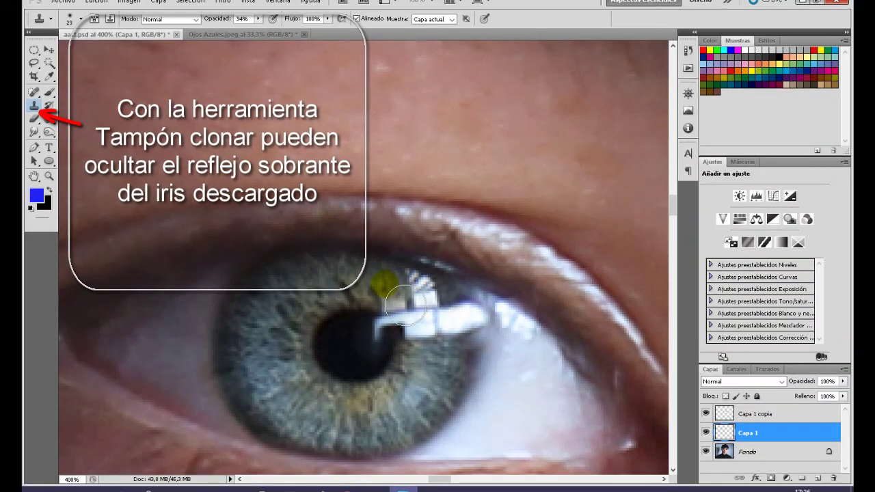
{"action": "left_click", "coordinate": [81, 19]}
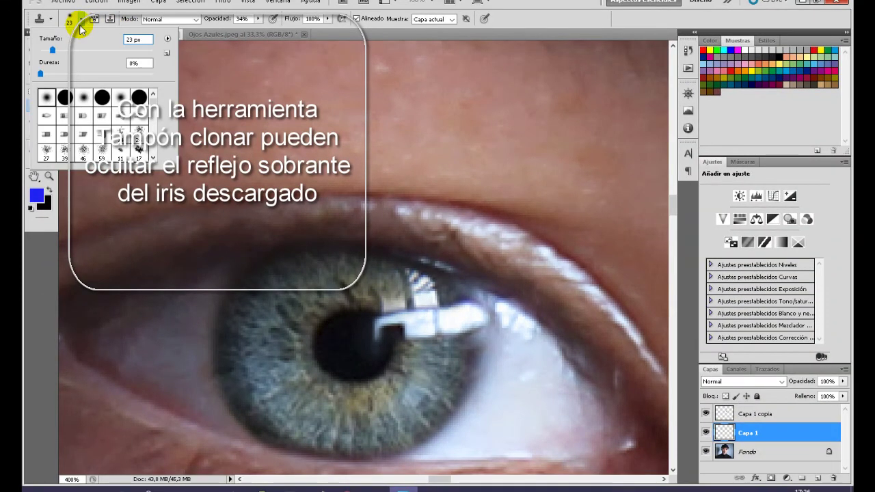
{"action": "left_click_drag", "start_coordinate": [55, 50], "coordinate": [47, 50]}
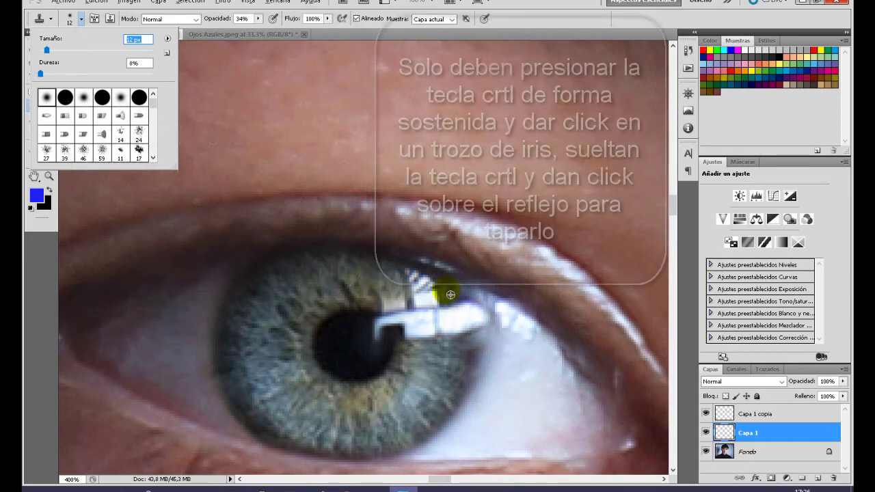
{"action": "key", "text": "Return"}
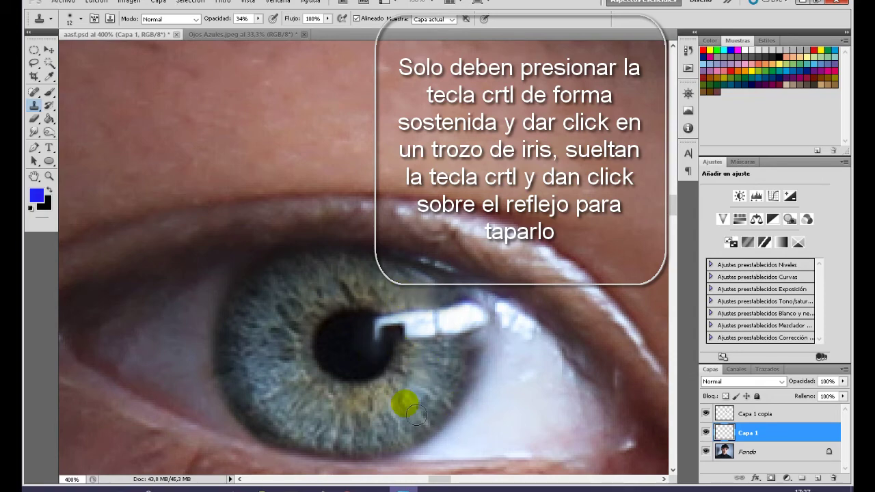
Clone iris texture over the leftover reflection, then select the Capa 1 copia layer
{"action": "left_click_drag", "start_coordinate": [437, 479], "coordinate": [493, 479]}
{"action": "left_click", "coordinate": [755, 414]}
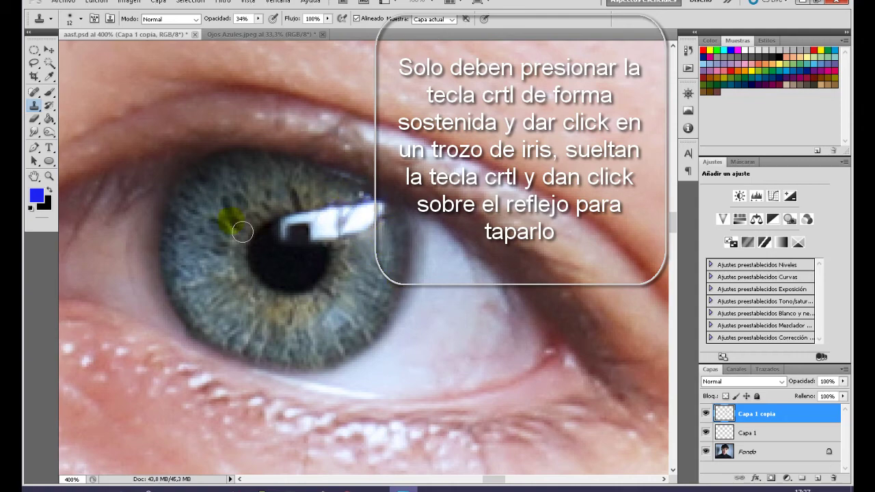
{"action": "left_click", "coordinate": [432, 2]}
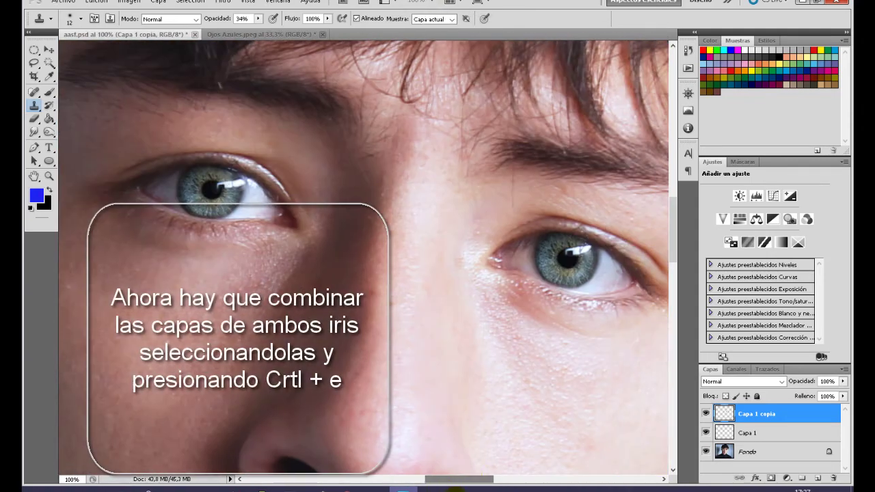
Merge Capa 1 and Capa 1 copia into one iris layer, view at 25%, and select it
{"action": "left_click", "coordinate": [747, 433]}
{"action": "left_click", "coordinate": [768, 416], "text": "ctrl"}
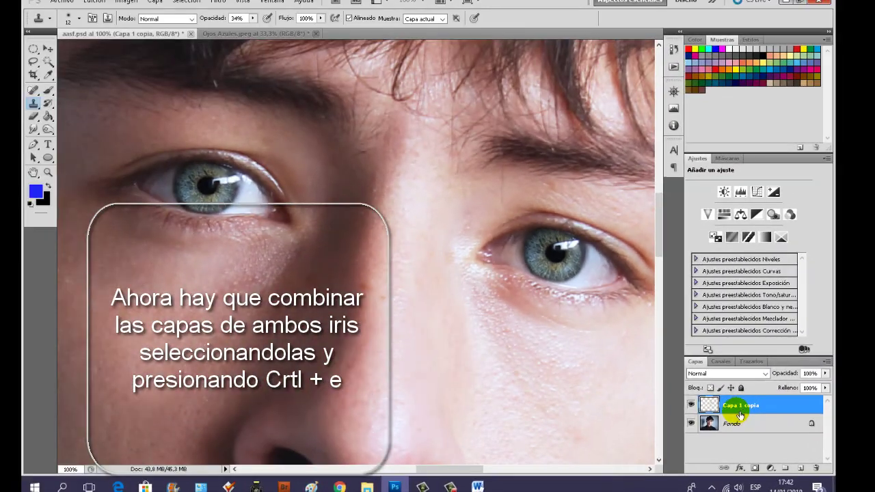
{"action": "key", "text": "ctrl+e"}
{"action": "left_click", "coordinate": [692, 405]}
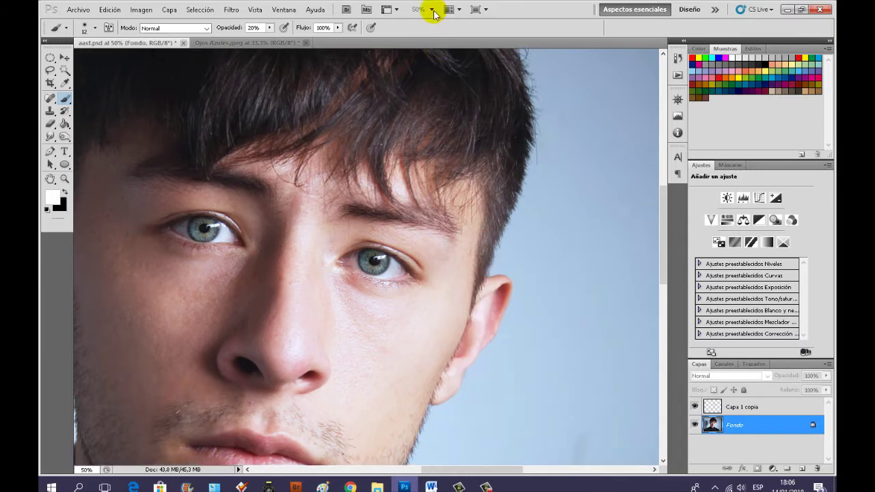
{"action": "left_click", "coordinate": [425, 9]}
{"action": "left_click", "coordinate": [425, 53]}
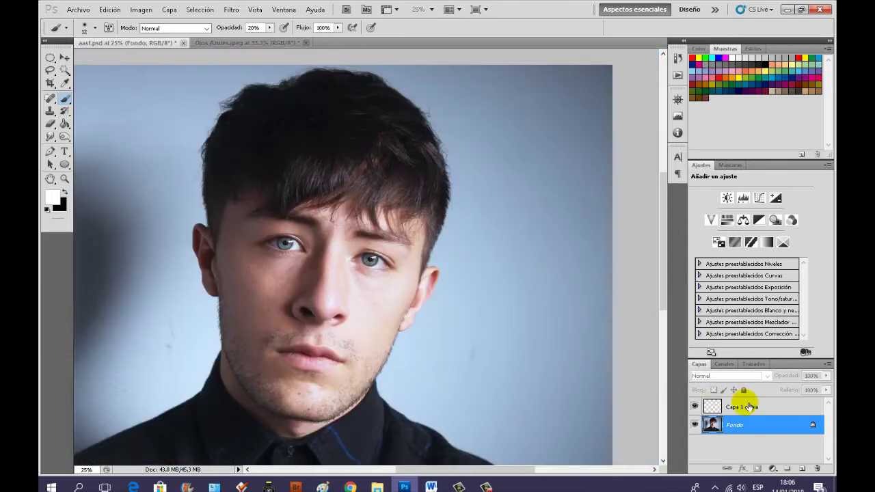
{"action": "left_click", "coordinate": [750, 406]}
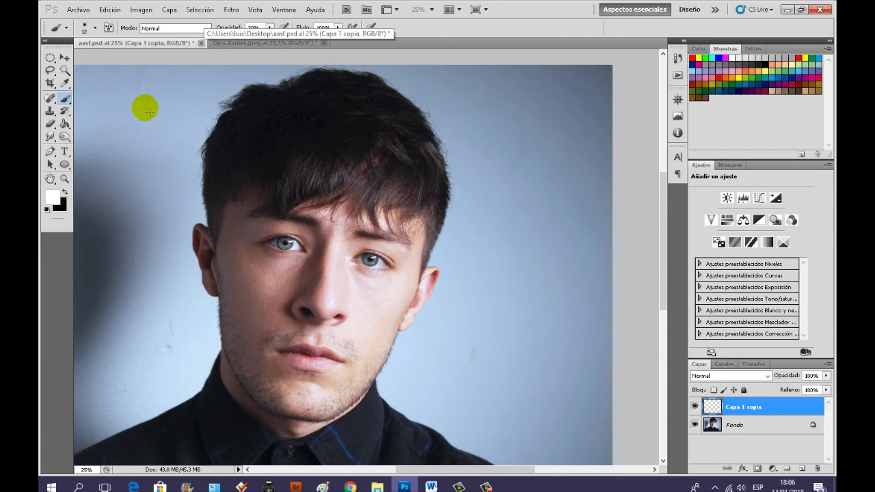
Apply a Brillo/contraste brightness adjustment to the merged Capa 1 copia iris layer
{"action": "left_click", "coordinate": [142, 9]}
{"action": "mouse_move", "coordinate": [149, 37]}
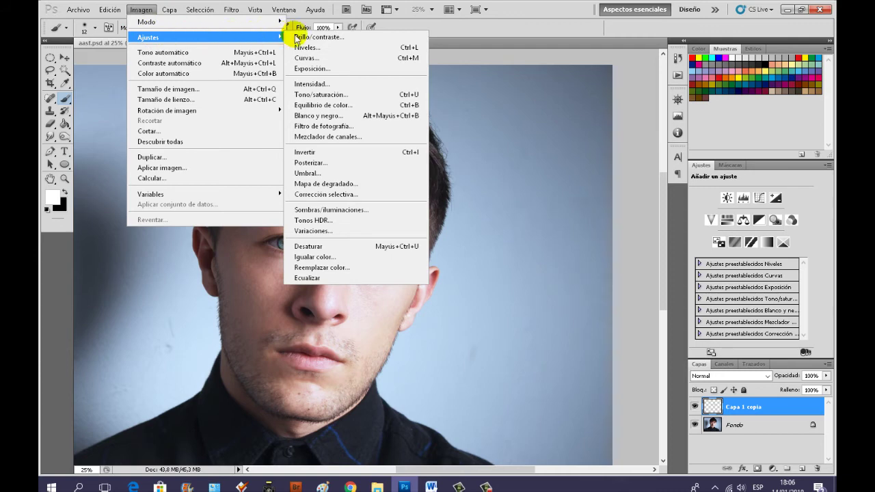
{"action": "left_click", "coordinate": [298, 35]}
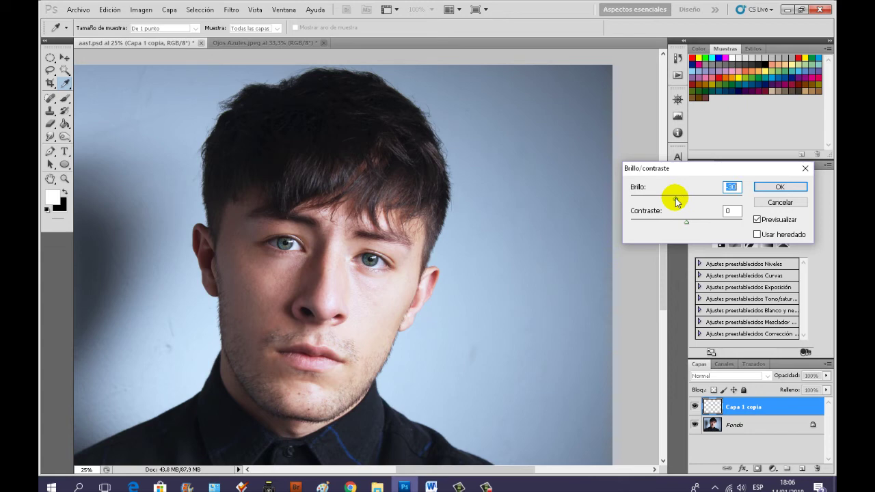
{"action": "left_click", "coordinate": [767, 191]}
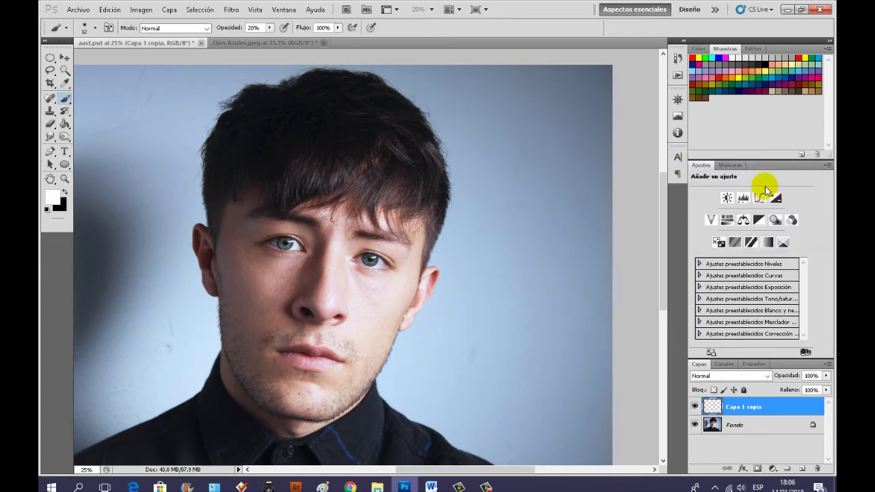
{"action": "left_click", "coordinate": [432, 9]}
{"action": "left_click", "coordinate": [433, 49]}
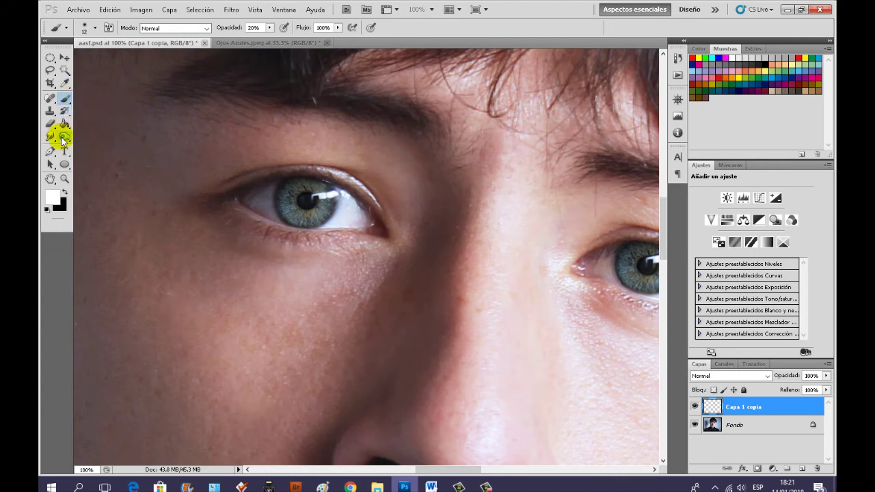
Dodge both irises at 30% exposure with a 32 px brush
{"action": "left_click", "coordinate": [63, 138]}
{"action": "left_click", "coordinate": [254, 27]}
{"action": "type", "text": "3"}
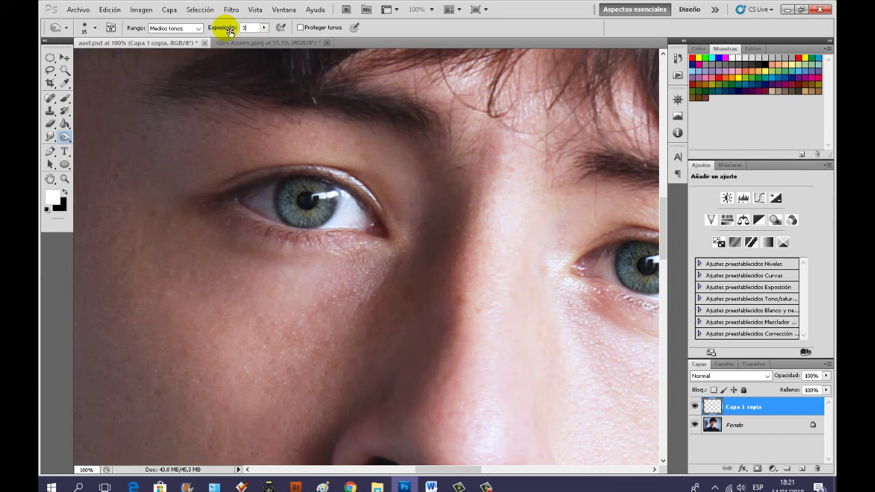
{"action": "type", "text": "0"}
{"action": "left_click", "coordinate": [95, 27]}
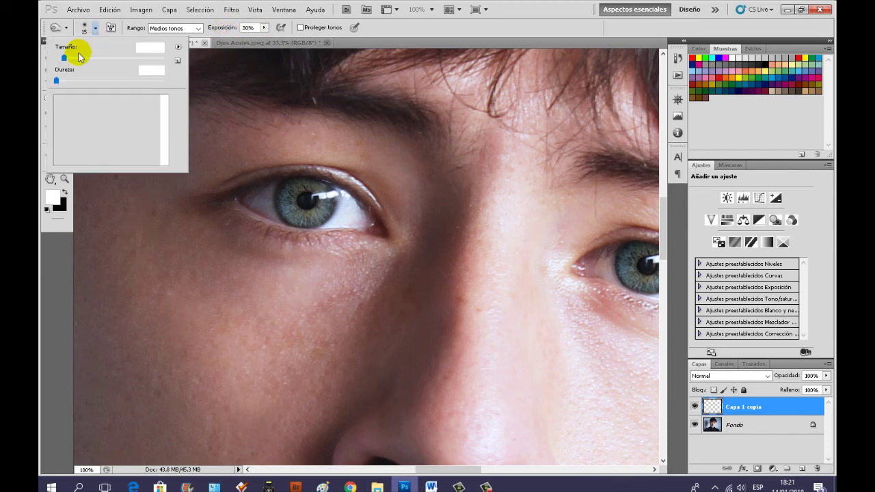
{"action": "left_click_drag", "start_coordinate": [65, 58], "coordinate": [73, 57]}
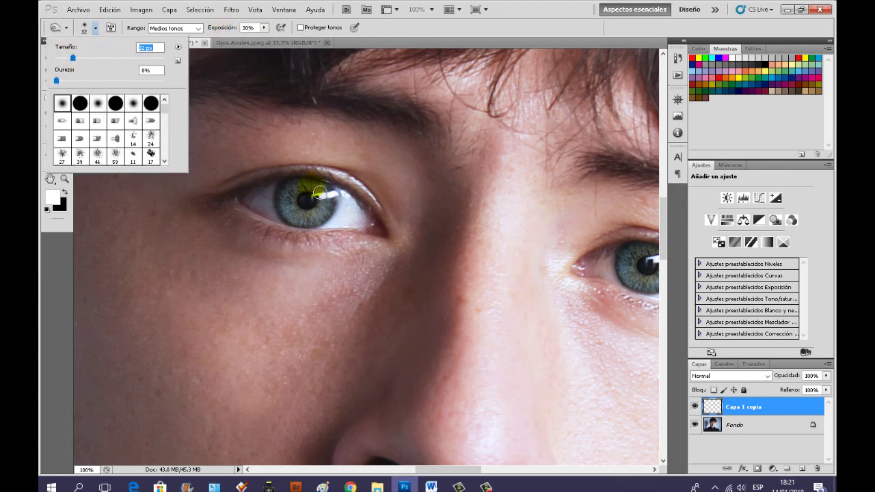
{"action": "left_click_drag", "start_coordinate": [319, 193], "coordinate": [336, 190]}
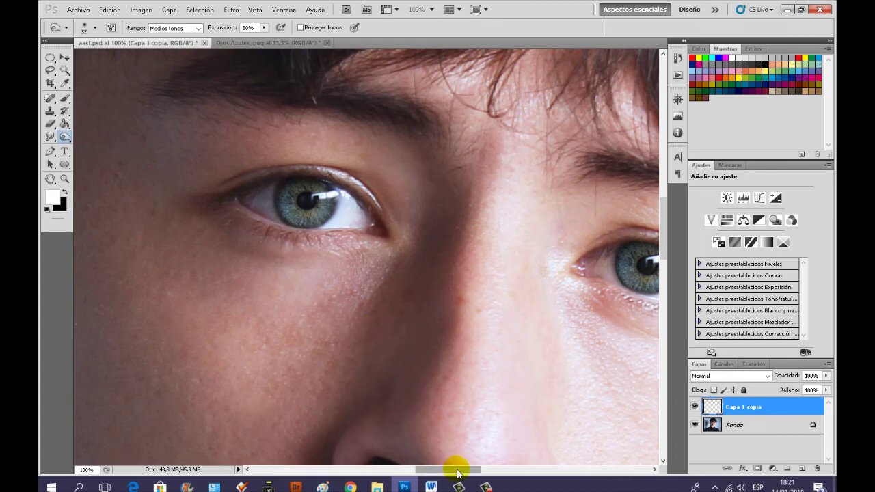
{"action": "left_click_drag", "start_coordinate": [453, 469], "coordinate": [465, 469]}
{"action": "left_click", "coordinate": [552, 266]}
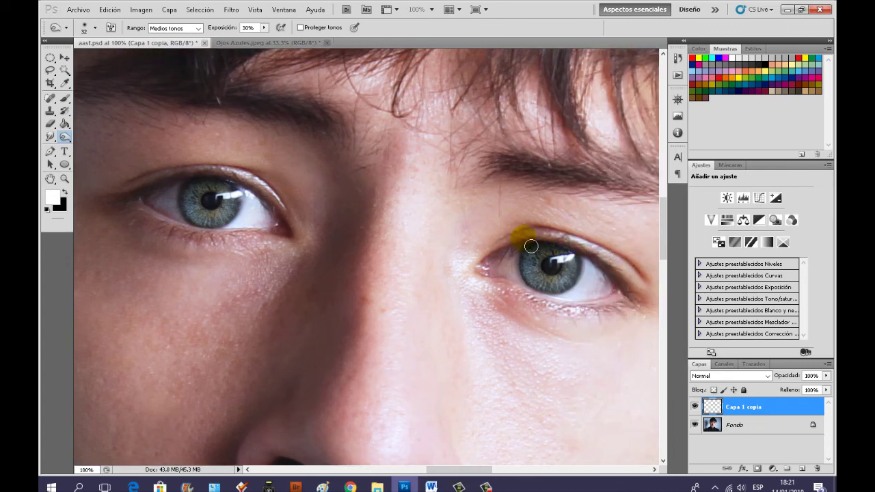
{"action": "left_click_drag", "start_coordinate": [560, 255], "coordinate": [452, 277]}
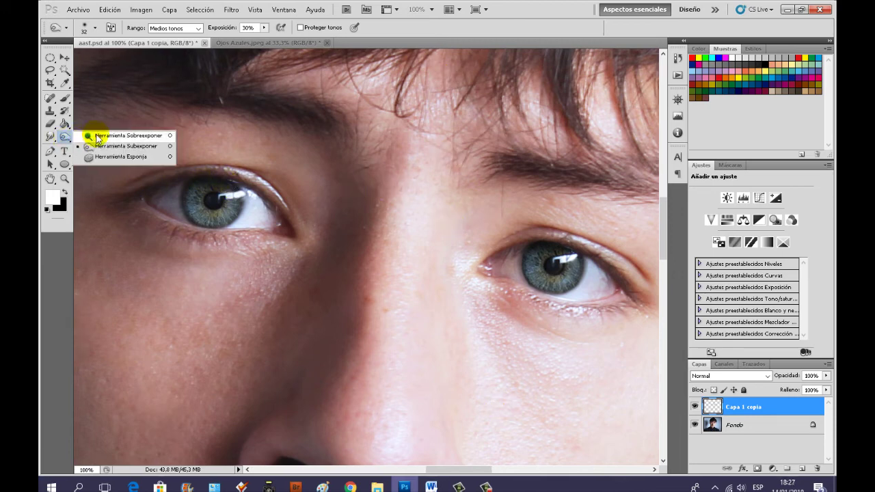
Dodge the lower part of the left iris with the range kept on Medios tonos
{"action": "left_click", "coordinate": [95, 144]}
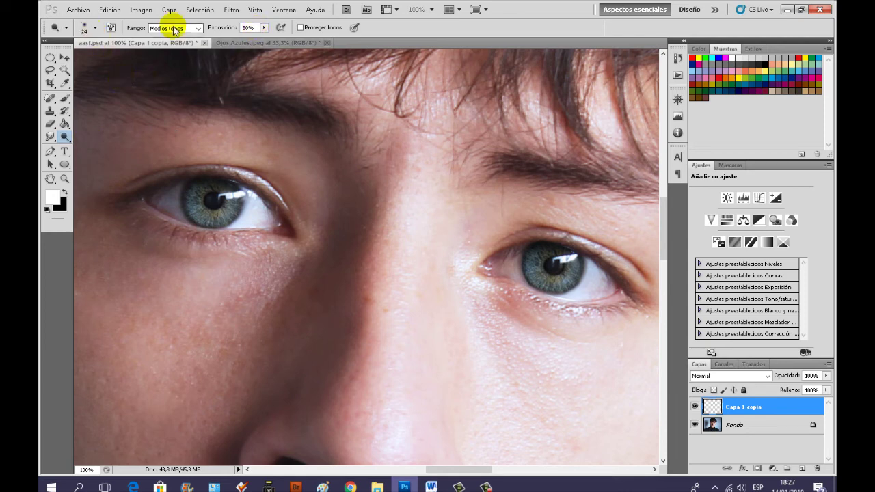
{"action": "left_click", "coordinate": [173, 28]}
{"action": "left_click", "coordinate": [58, 224]}
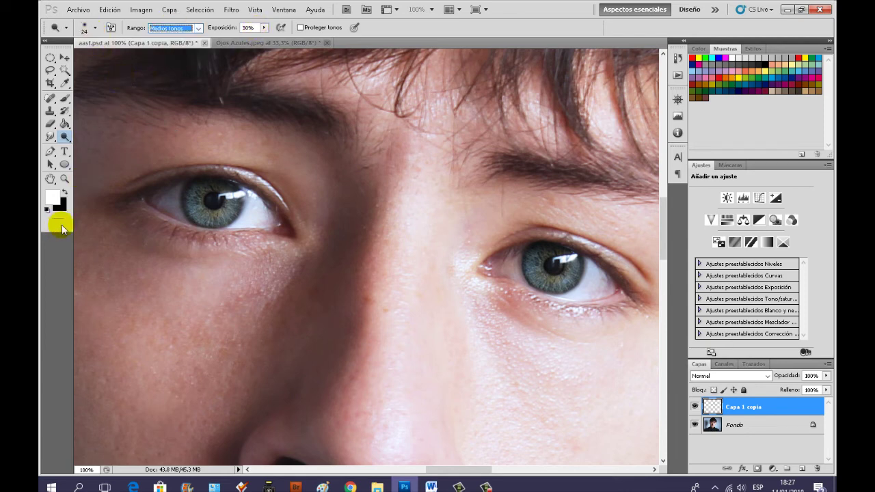
{"action": "left_click", "coordinate": [94, 29]}
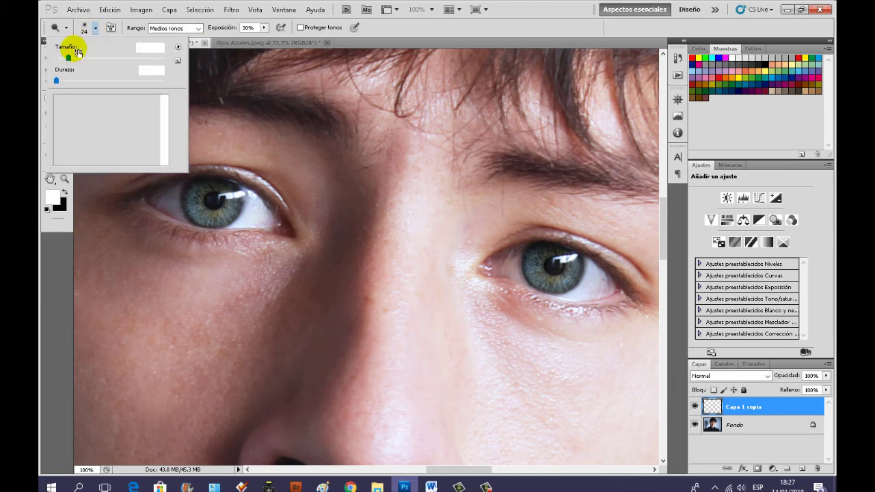
{"action": "left_click", "coordinate": [208, 221]}
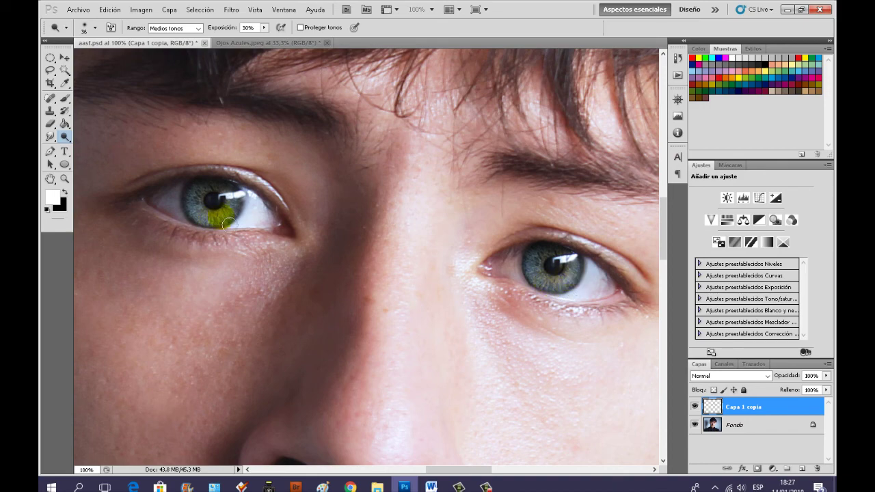
{"action": "left_click", "coordinate": [425, 10]}
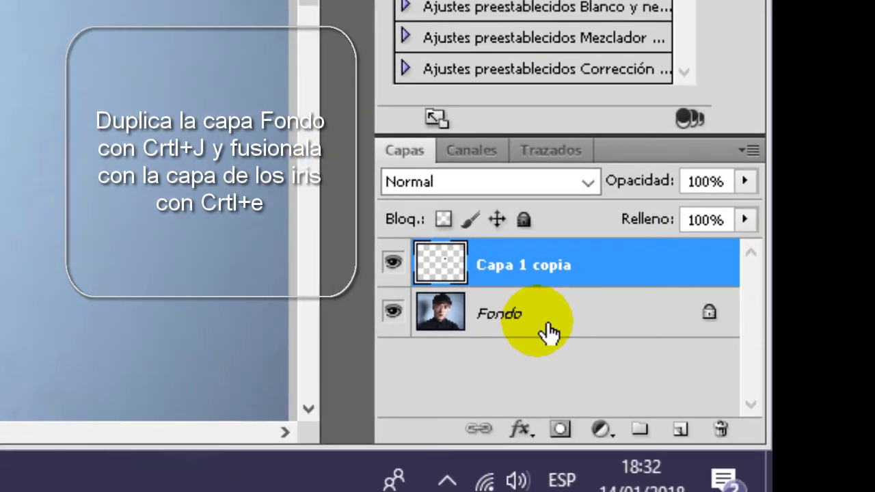
Merge a Fondo copy with Capa 1 copia, then duplicate the result as Capa 1 copia 2
{"action": "left_click", "coordinate": [587, 322]}
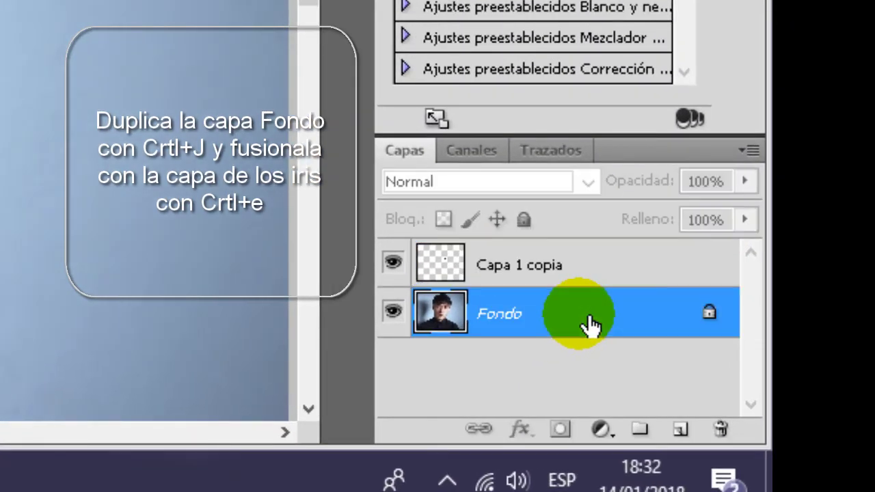
{"action": "key", "text": "ctrl+j"}
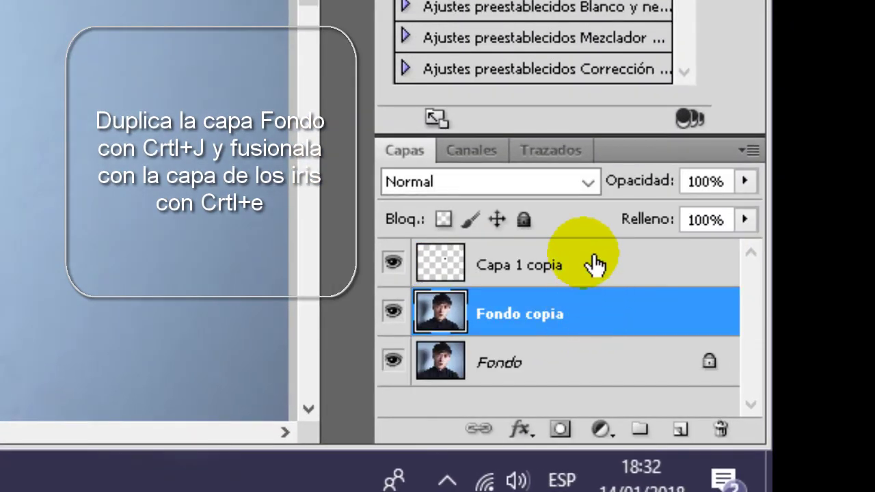
{"action": "left_click", "coordinate": [595, 266], "text": "ctrl"}
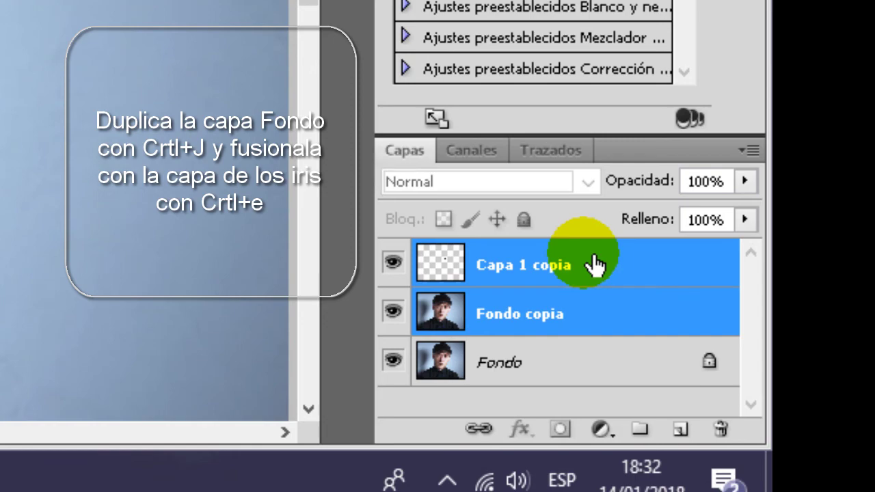
{"action": "key", "text": "ctrl+e"}
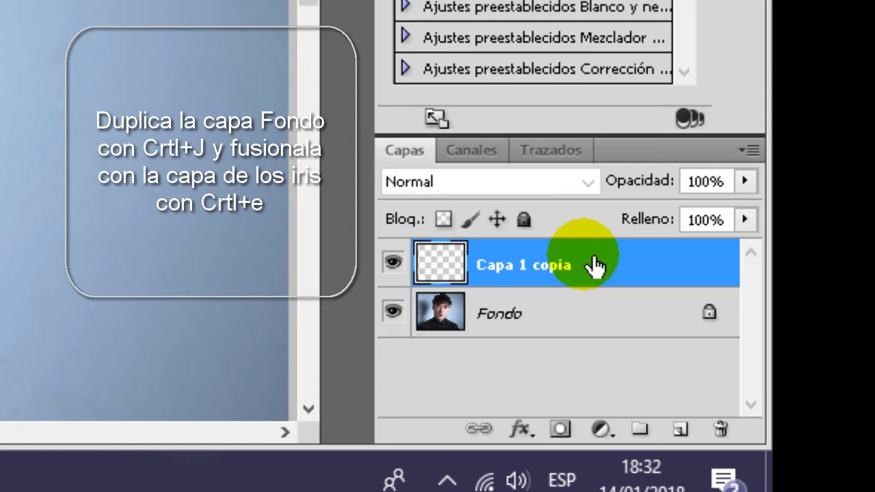
{"action": "key", "text": "ctrl+j"}
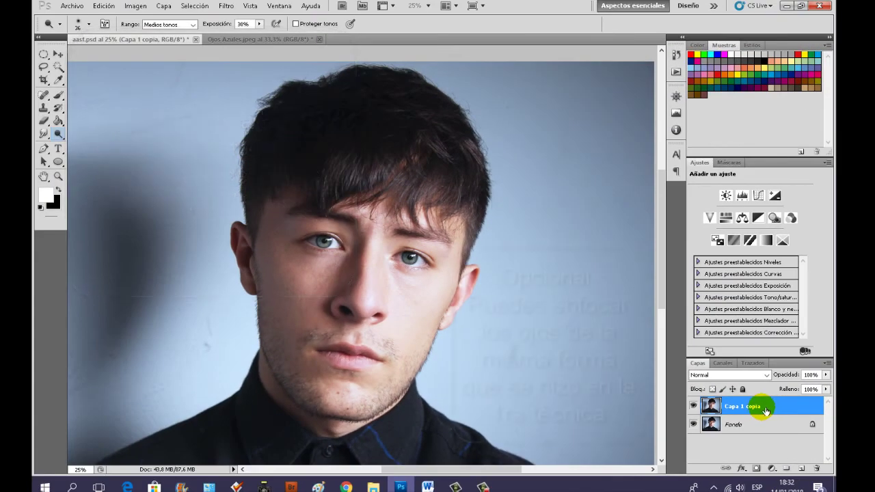
Apply a Paso alto (High Pass) filter and set the layer blend mode to Superponer
{"action": "left_click", "coordinate": [226, 5]}
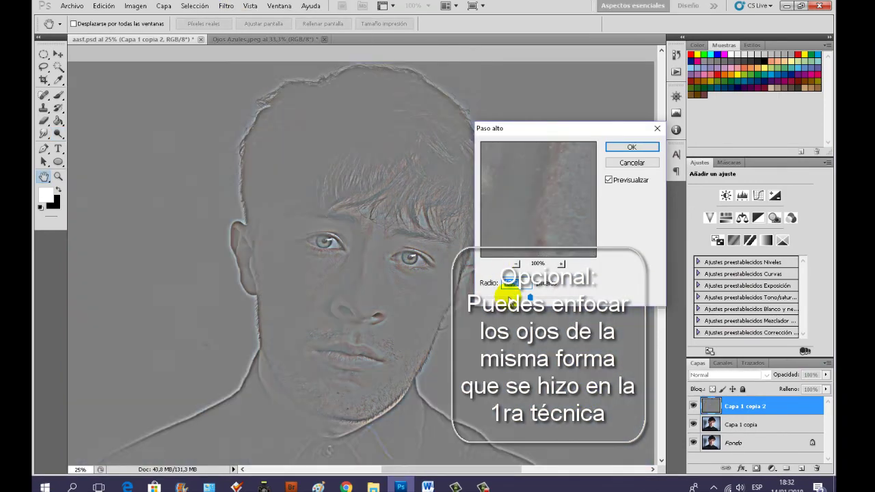
{"action": "left_click", "coordinate": [621, 146]}
{"action": "left_click", "coordinate": [415, 5]}
{"action": "left_click", "coordinate": [718, 375]}
{"action": "left_click", "coordinate": [701, 329]}
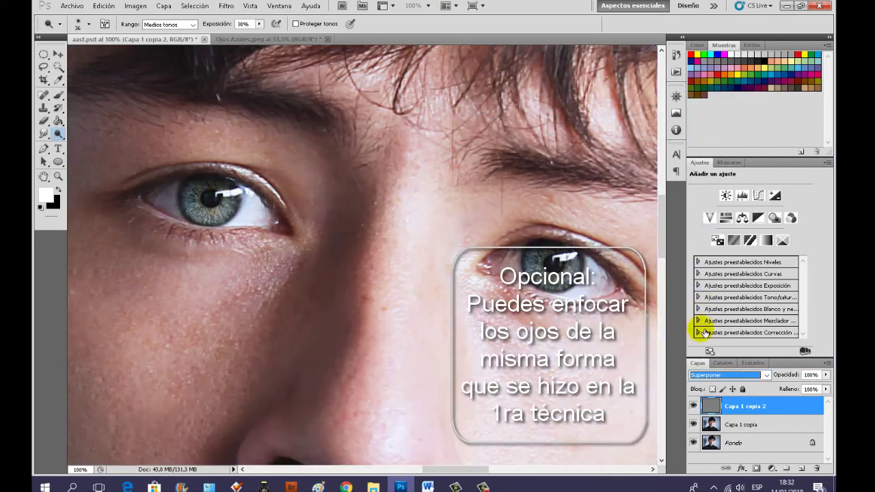
Add a black mask and paint sharpening back over both eyes with a 61 px, 82% brush
{"action": "left_click", "coordinate": [756, 469], "text": "alt"}
{"action": "key", "text": "b"}
{"action": "left_click", "coordinate": [89, 24]}
{"action": "left_click_drag", "start_coordinate": [72, 54], "coordinate": [86, 54]}
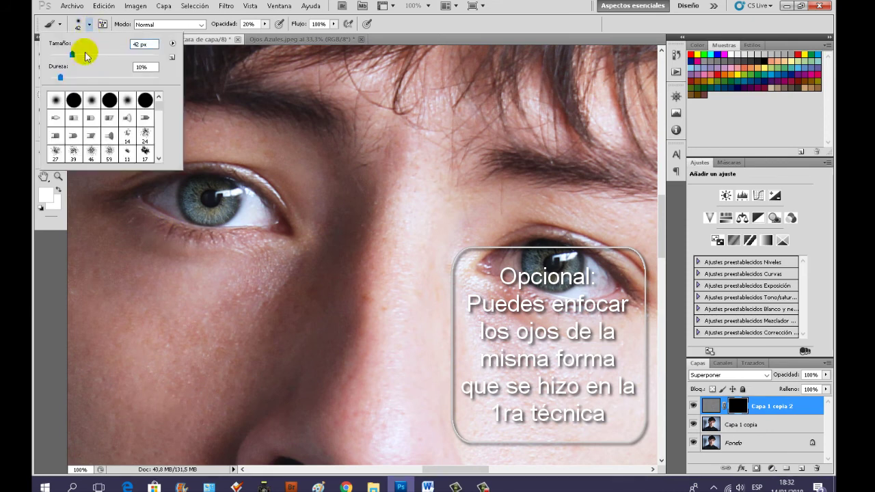
{"action": "key", "text": "8"}
{"action": "key", "text": "2"}
{"action": "left_click_drag", "start_coordinate": [239, 273], "coordinate": [231, 196]}
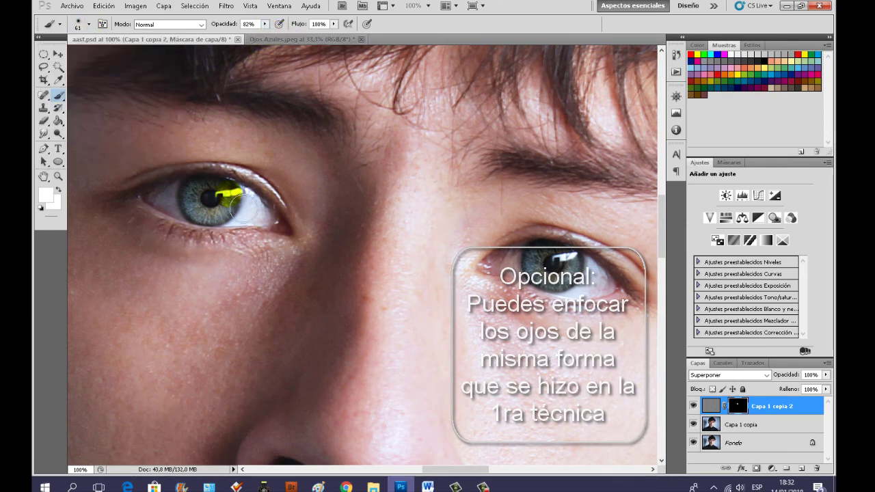
{"action": "mouse_move", "coordinate": [635, 303]}
{"action": "left_mouse_down"}
{"action": "mouse_move", "coordinate": [525, 269]}
{"action": "mouse_move", "coordinate": [617, 344]}
{"action": "left_mouse_up"}
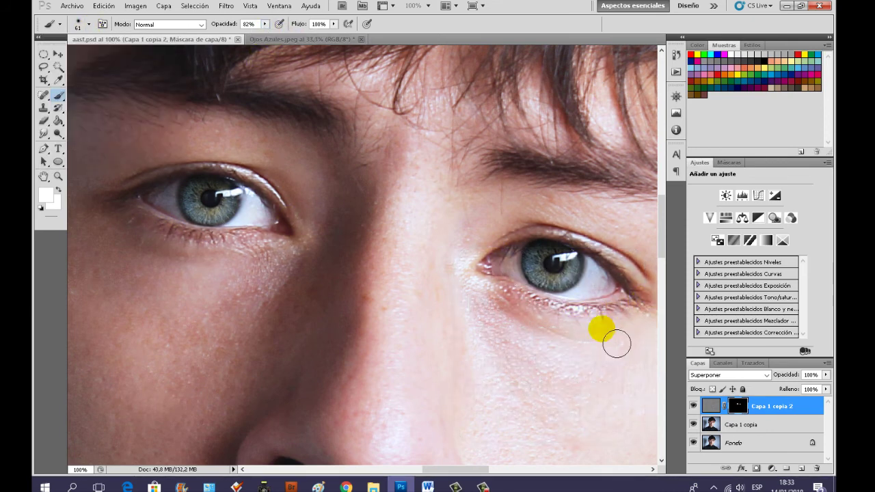
Merge the sharpening layer down and view the whole portrait
{"action": "left_click", "coordinate": [762, 425], "text": "shift"}
{"action": "key", "text": "ctrl+e"}
{"action": "left_click", "coordinate": [418, 6]}
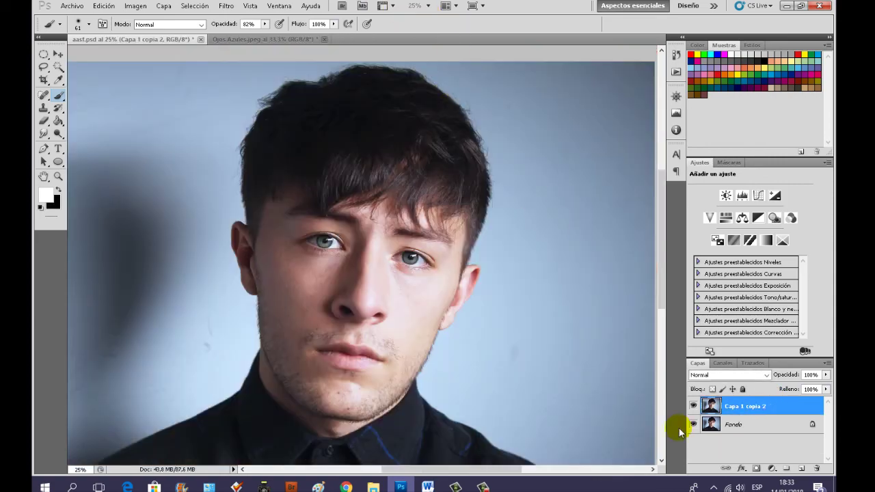
{"action": "left_click", "coordinate": [694, 406]}
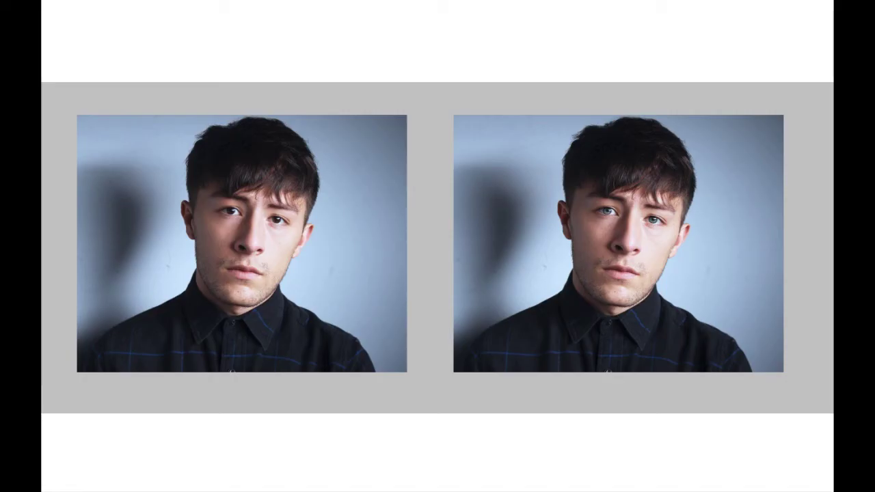